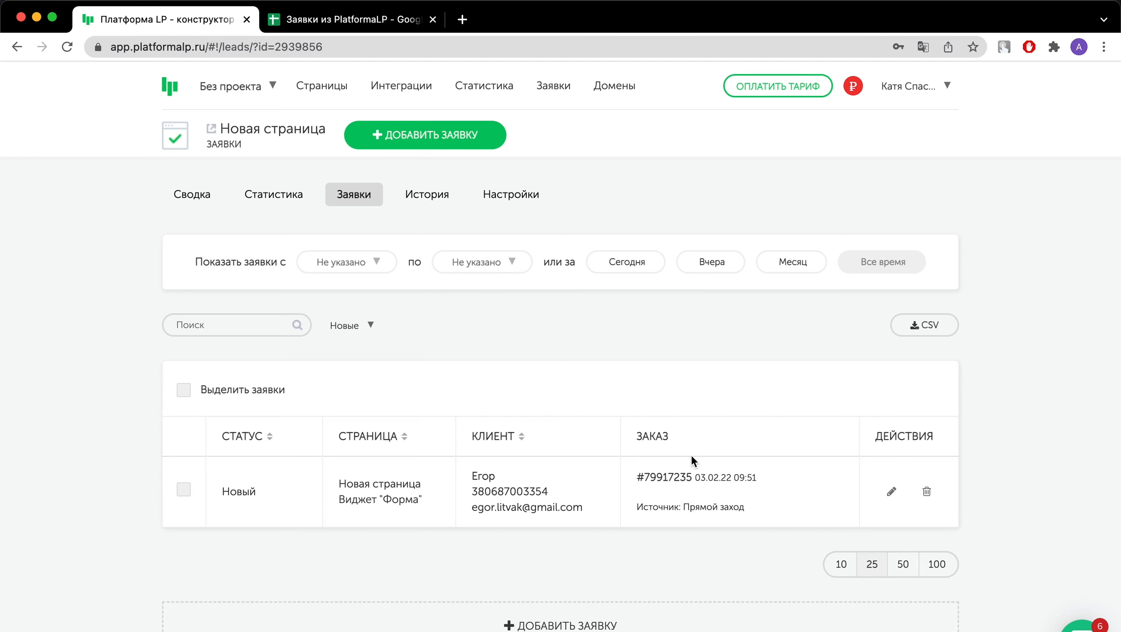
# Step: Switch to the Google Sheets spreadsheet that holds the PlatformaLP leads
pyautogui.click(396, 20)
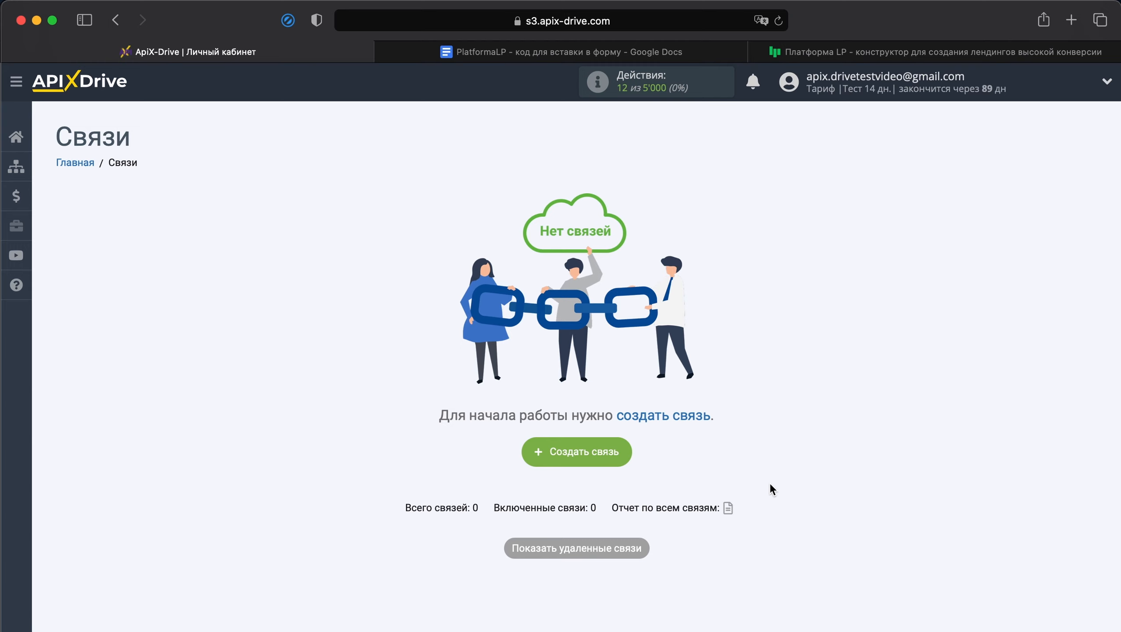
# Step: Create a new ApiX-Drive connection and choose PlatformaLP as its data source system
pyautogui.click(603, 447)
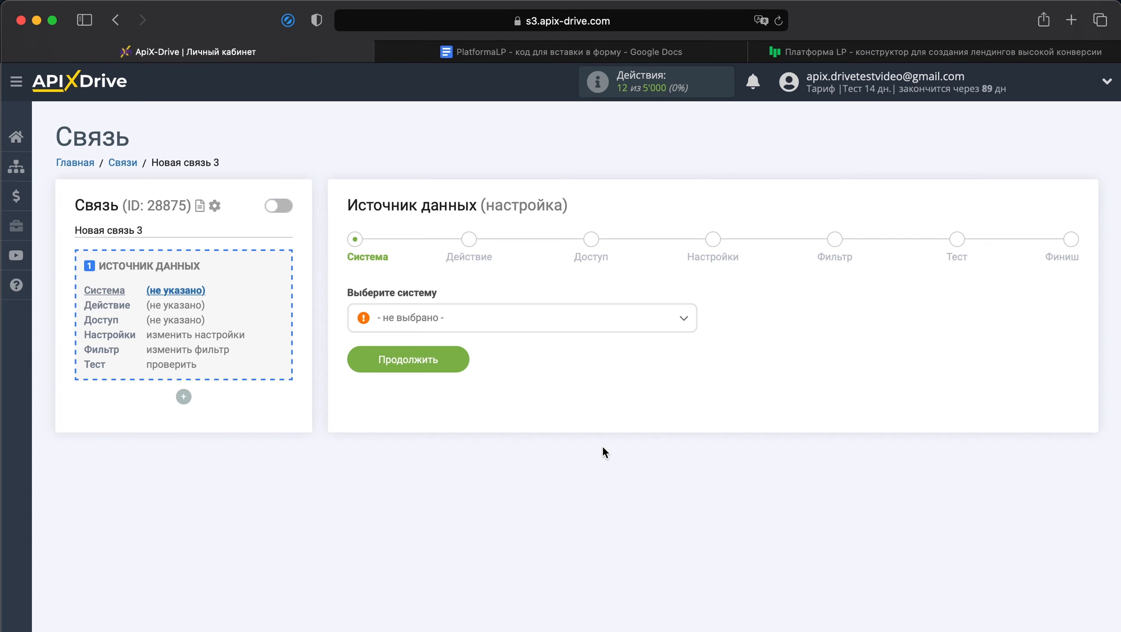
pyautogui.click(523, 317)
pyautogui.scroll(-6, 535, 432)
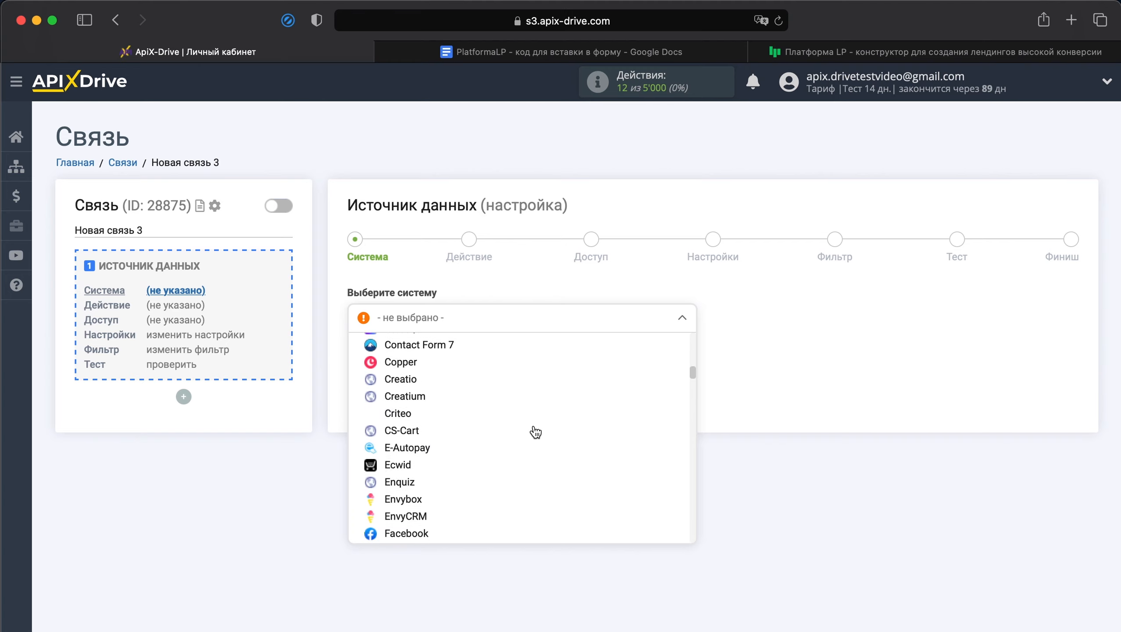
pyautogui.scroll(-20, 536, 433)
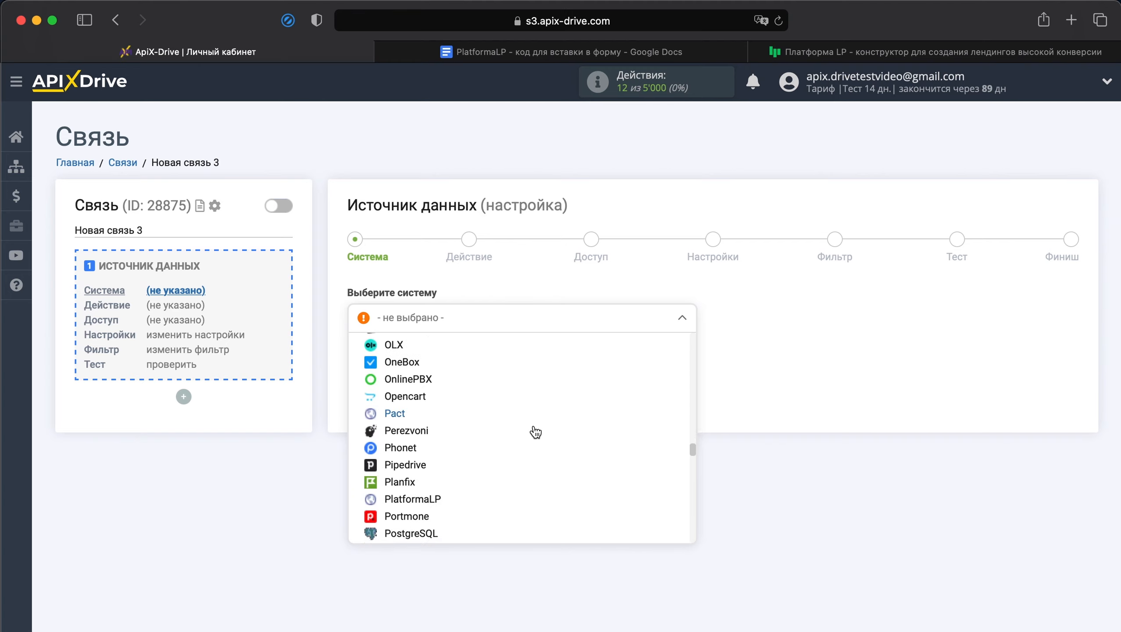
pyautogui.scroll(-5, 536, 432)
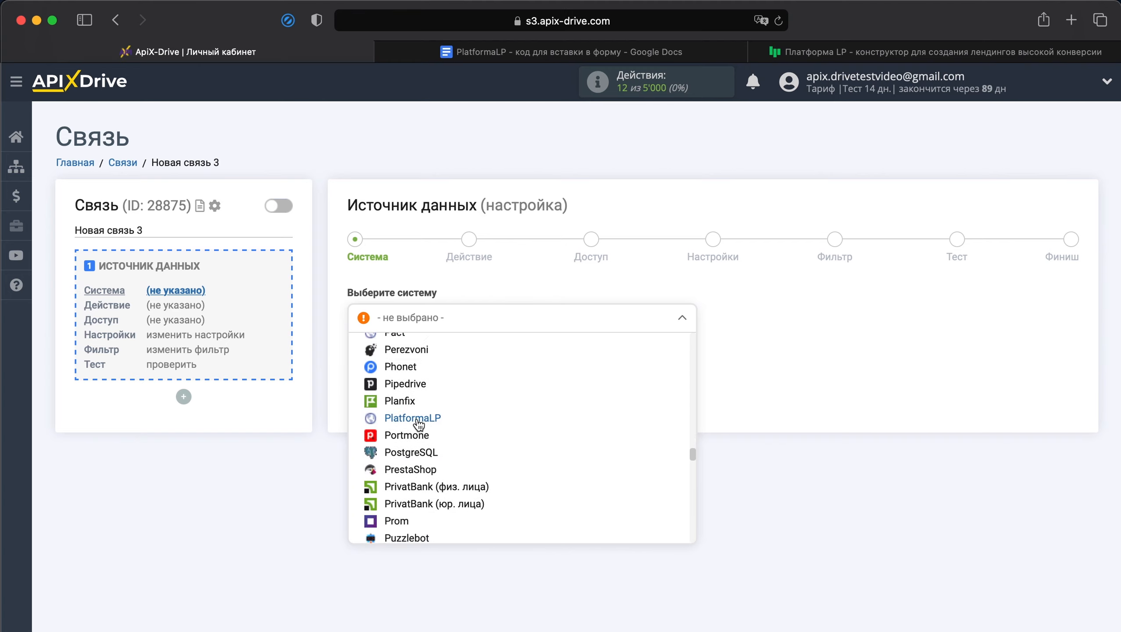
pyautogui.click(418, 421)
pyautogui.click(406, 359)
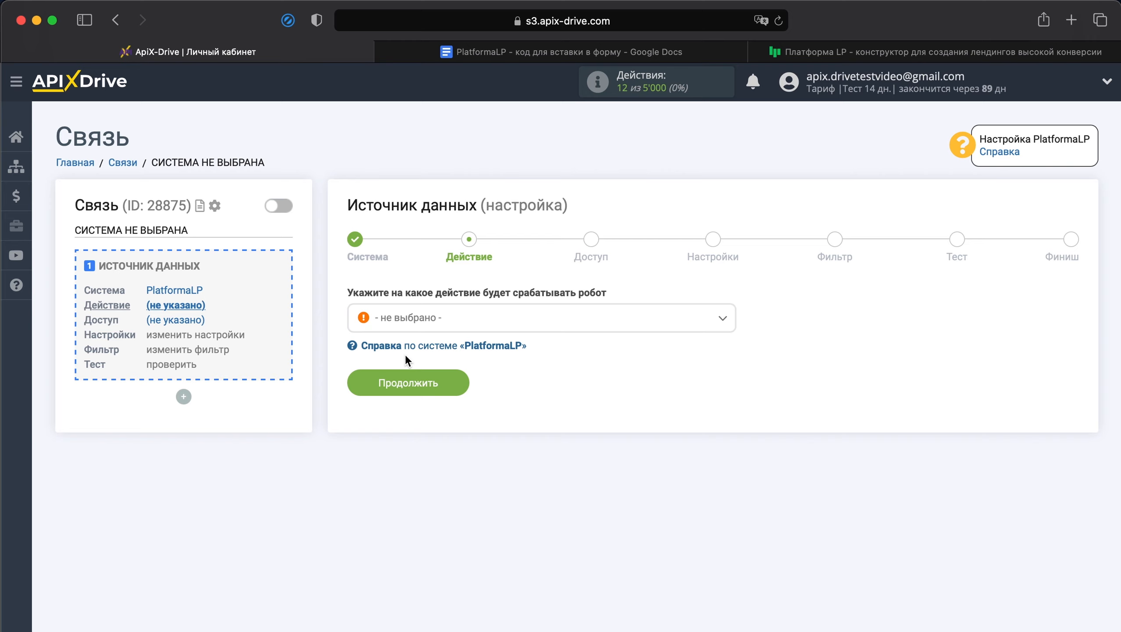
# Step: Set the data source action to "Получить данные" and continue to the access stage
pyautogui.click(440, 317)
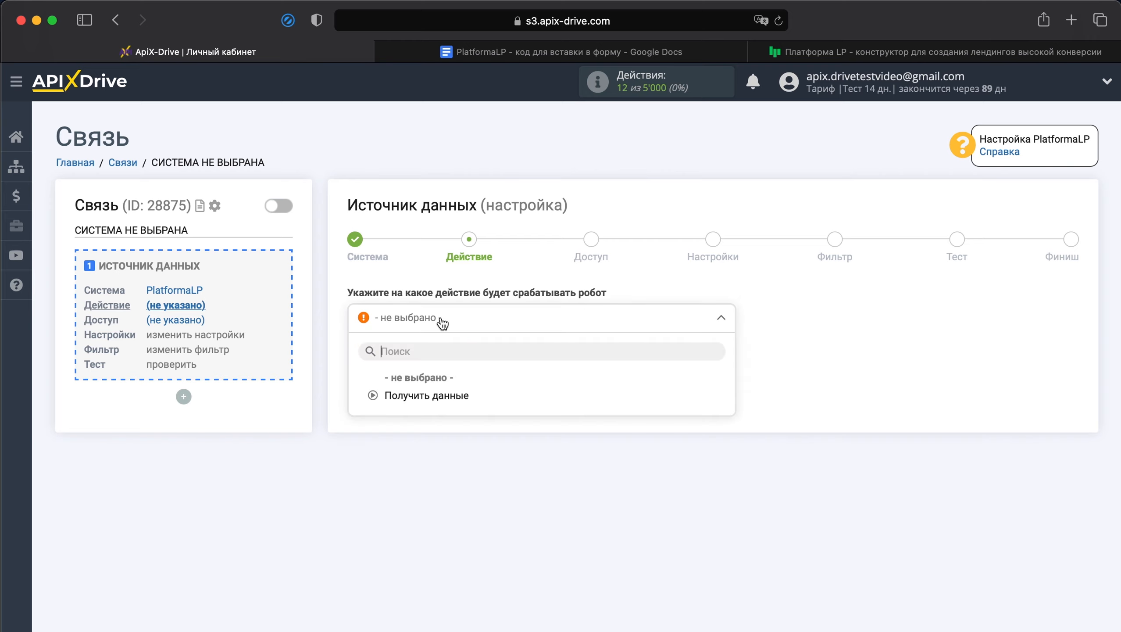
pyautogui.click(452, 390)
pyautogui.click(439, 390)
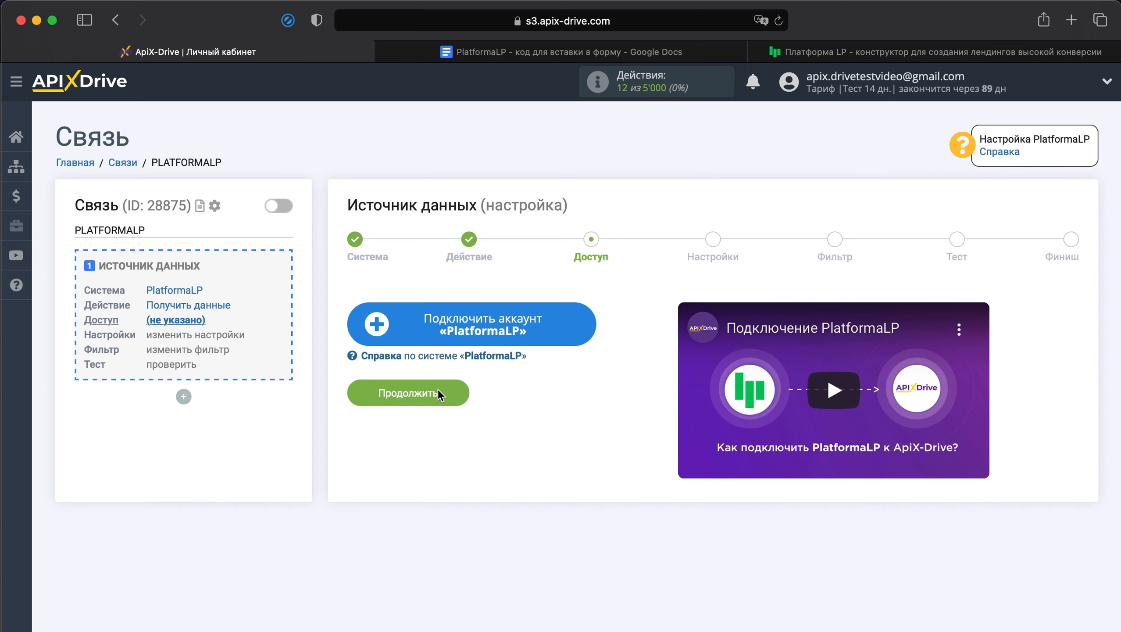
# Step: Connect a PlatformaLP account under the suggested name, select it as the login and continue to the settings stage
pyautogui.click(477, 338)
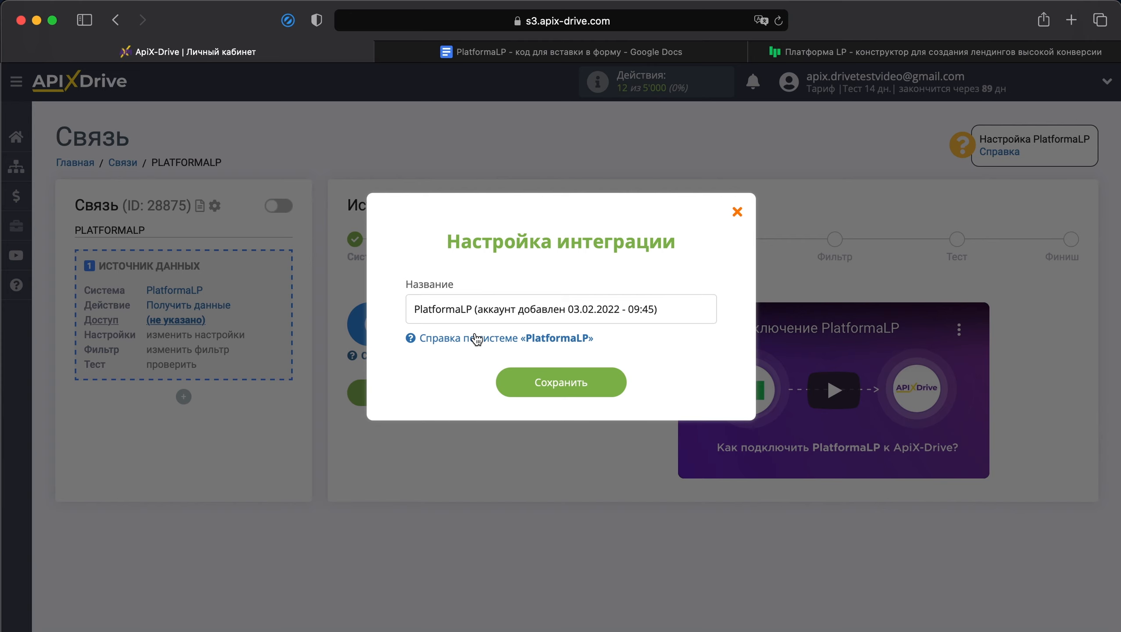
pyautogui.click(560, 387)
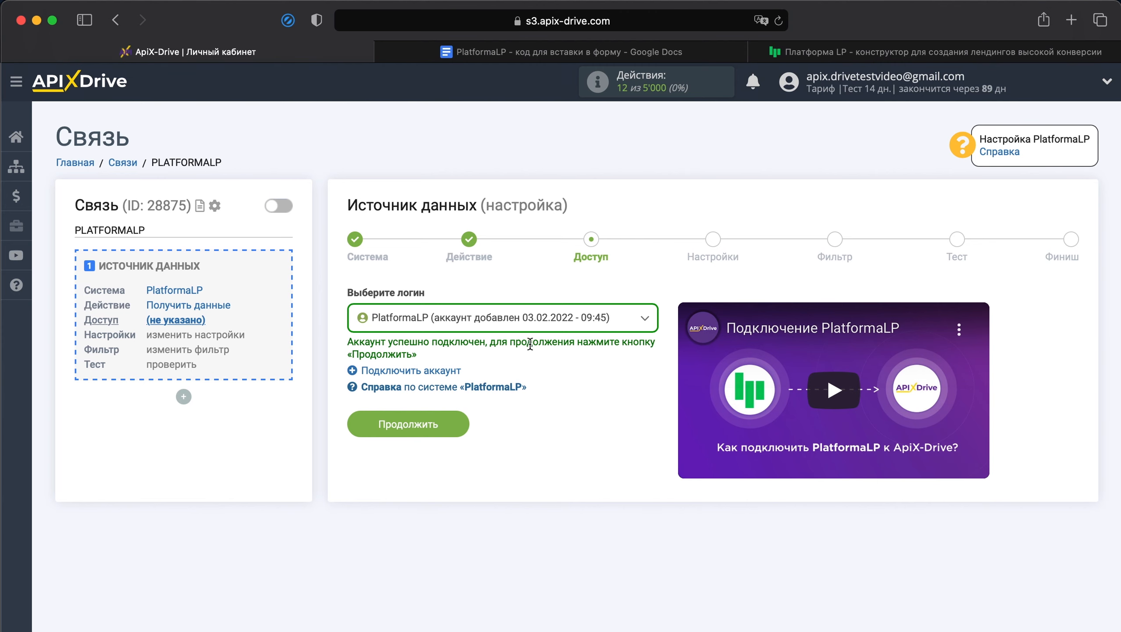
pyautogui.click(515, 329)
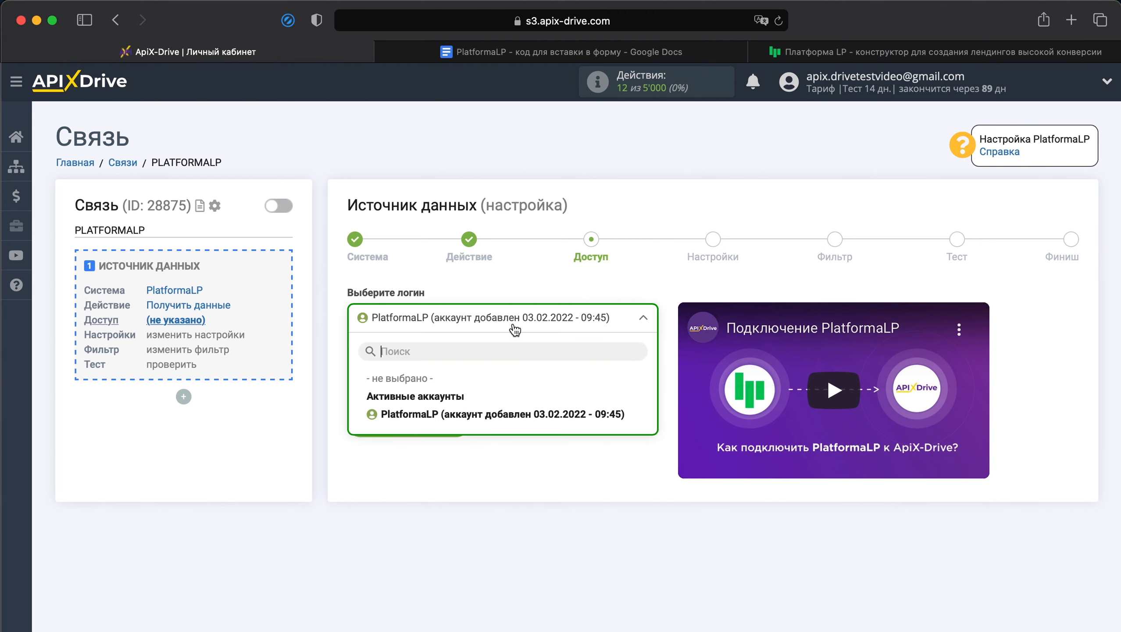
pyautogui.click(561, 419)
pyautogui.click(440, 426)
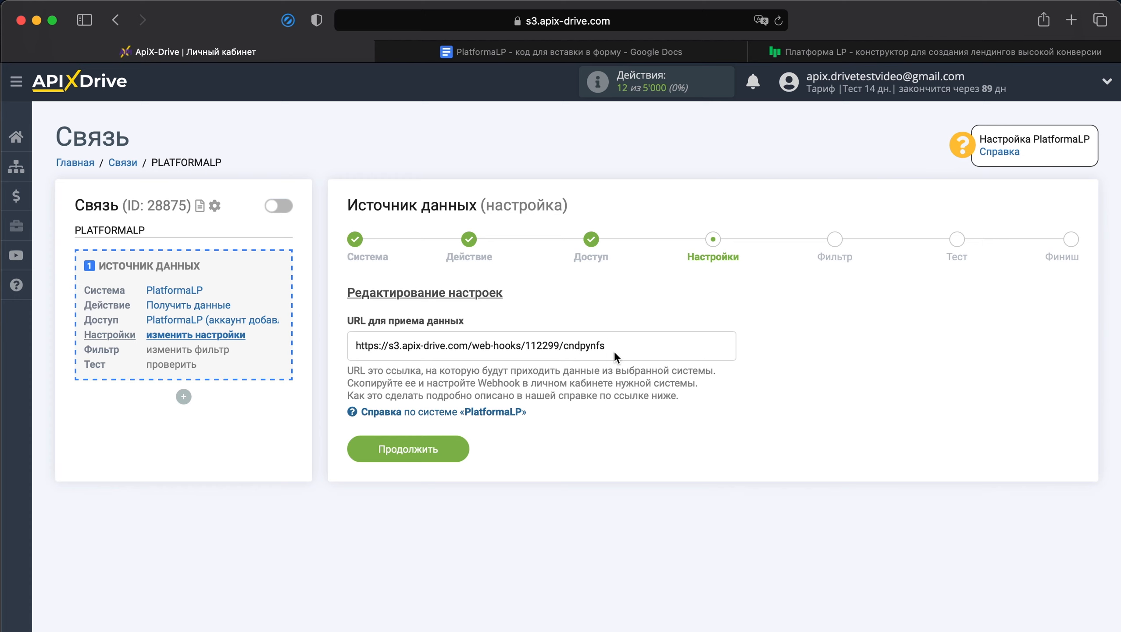
# Step: Copy the connection's data-receiving URL
pyautogui.moveTo(607, 346); pyautogui.dragTo(356, 350)
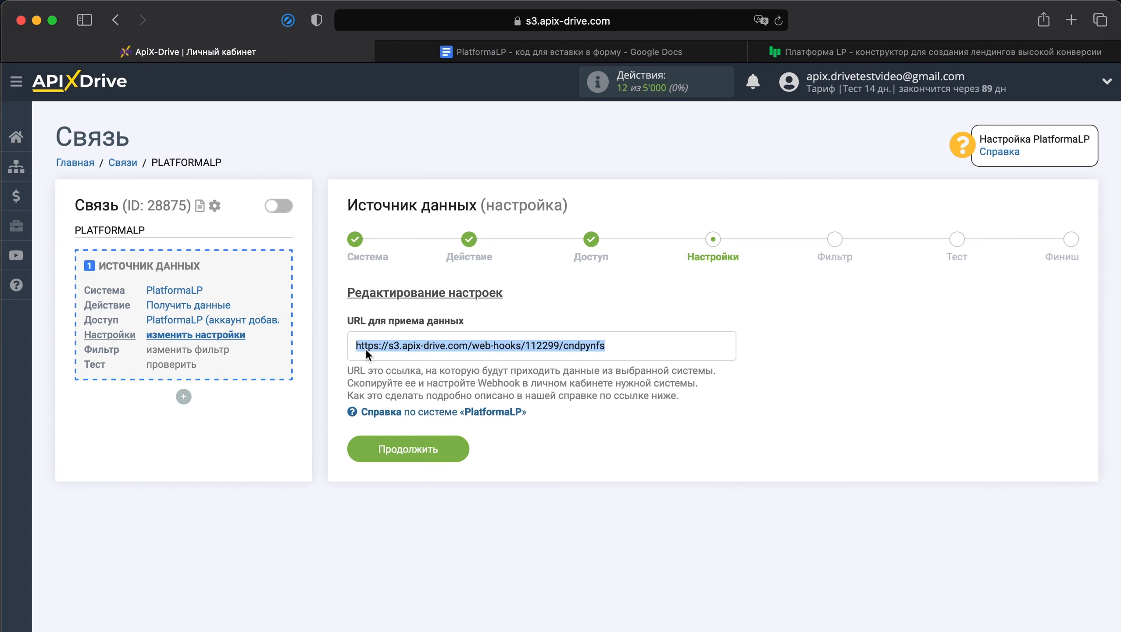
pyautogui.rightClick(368, 348)
pyautogui.click(413, 417)
# Step: Copy the entire script from the Google Docs document "PlatformaLP - код для вставки в форму"
pyautogui.click(661, 53)
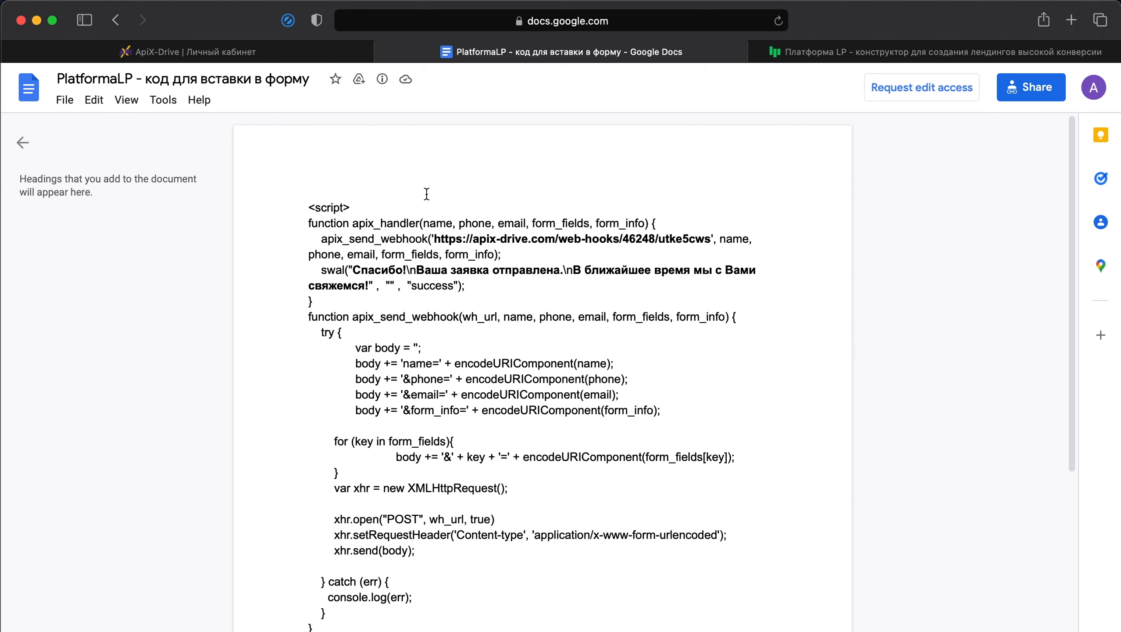
pyautogui.moveTo(300, 195); pyautogui.dragTo(769, 631)
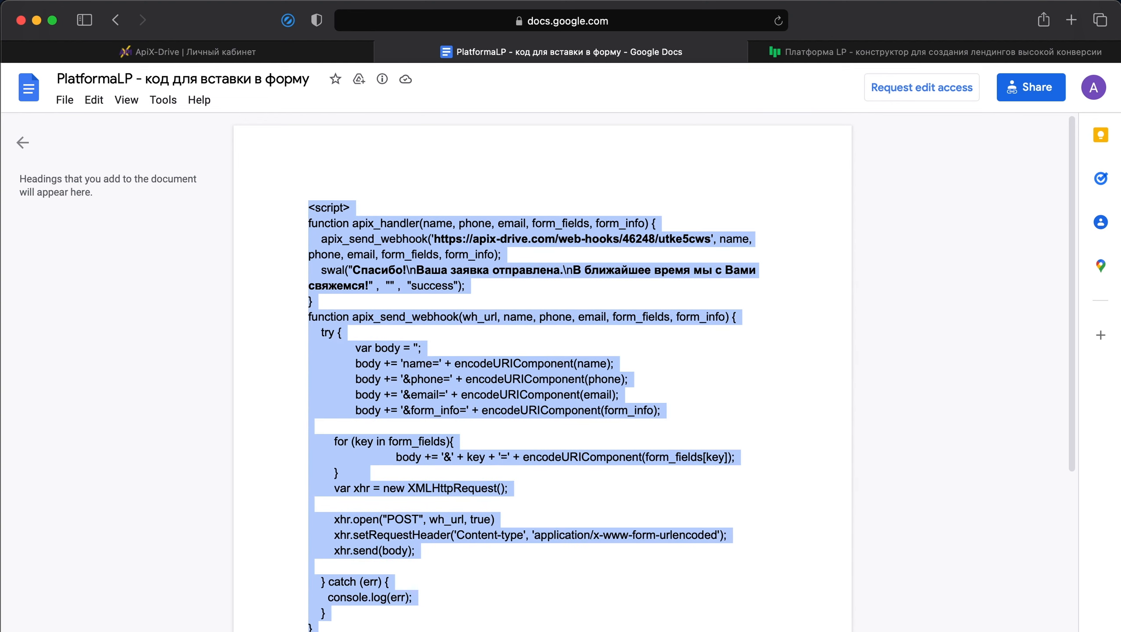
pyautogui.scroll(-3, 795, 516)
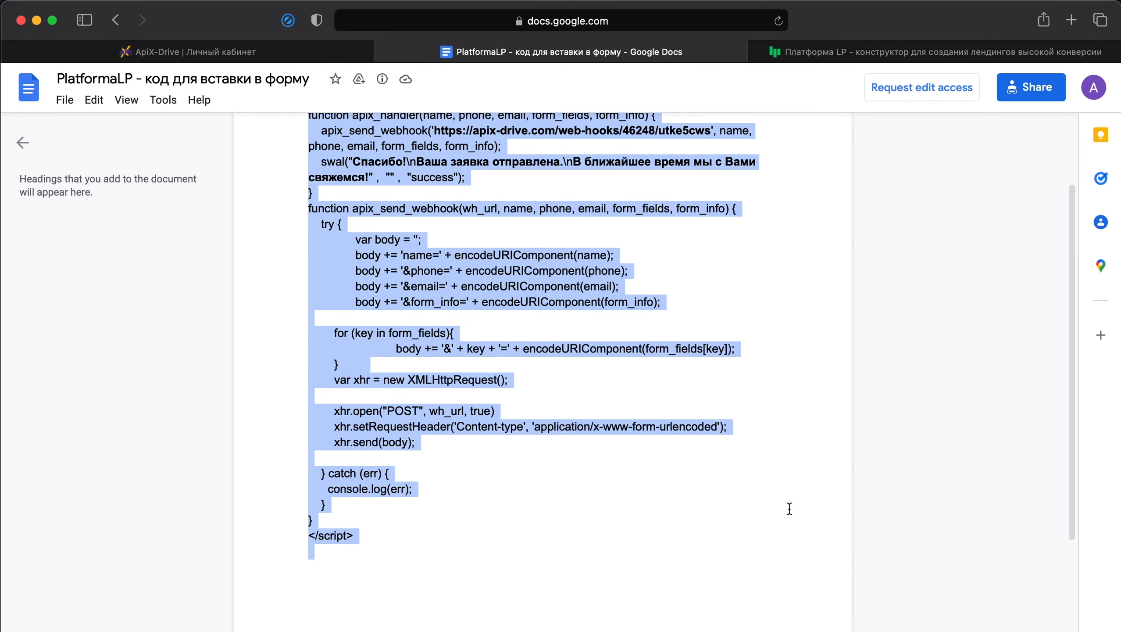
pyautogui.rightClick(688, 349)
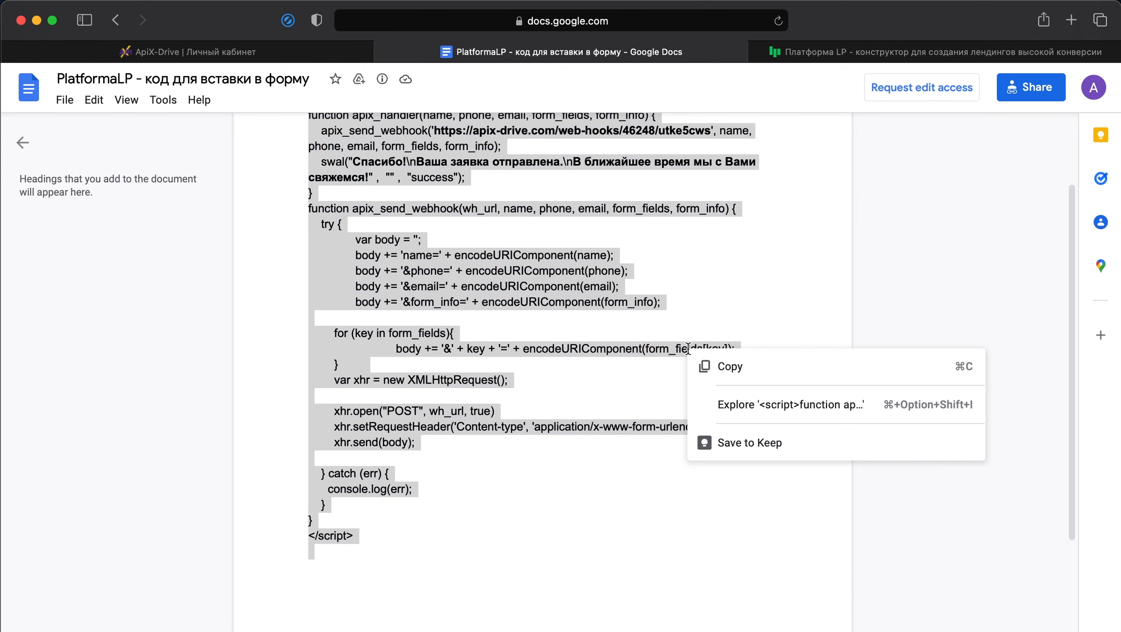
pyautogui.click(706, 369)
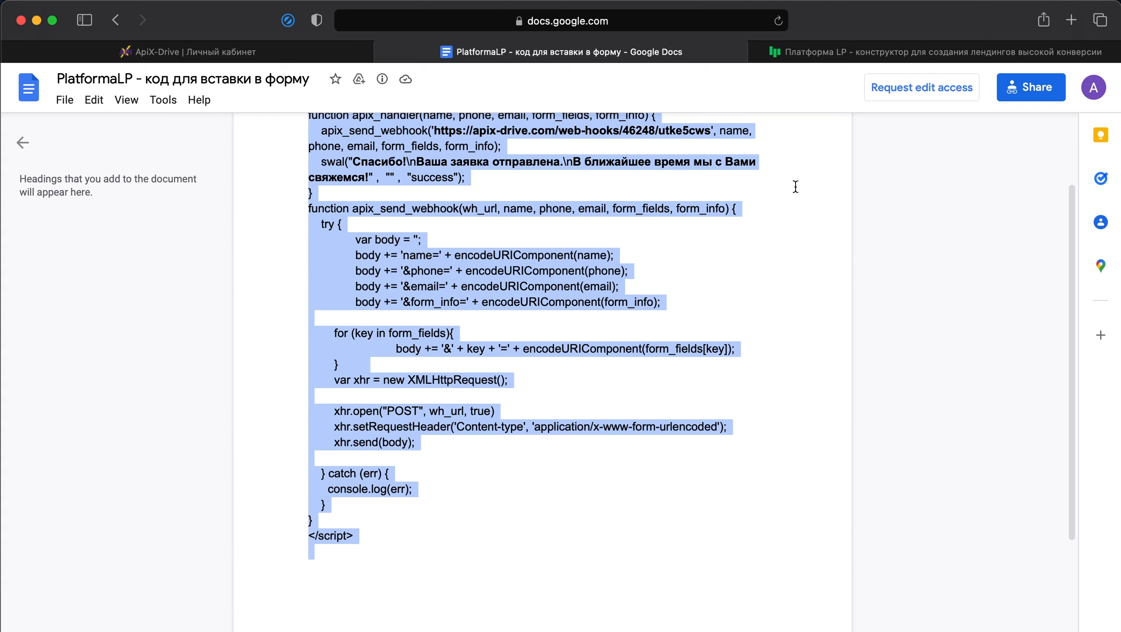
# Step: In PlatformaLP, add a "Произвольный код" plugin under "Метрика и скрипты" in the settings of the page tn77gacx.plp7.ru
pyautogui.click(870, 57)
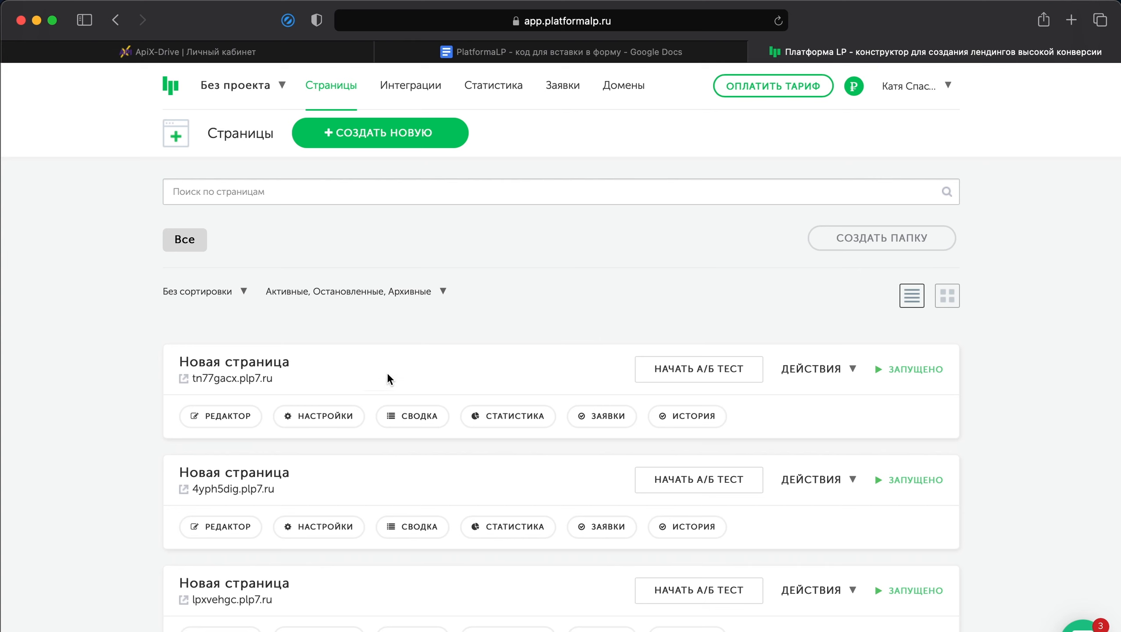
pyautogui.click(330, 413)
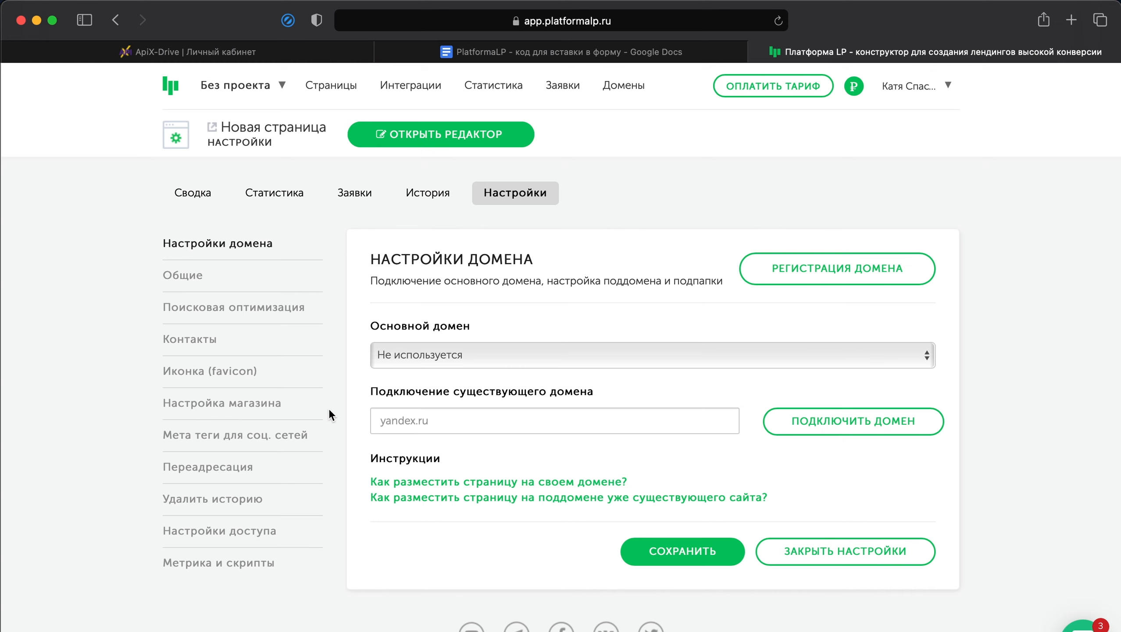
pyautogui.click(225, 563)
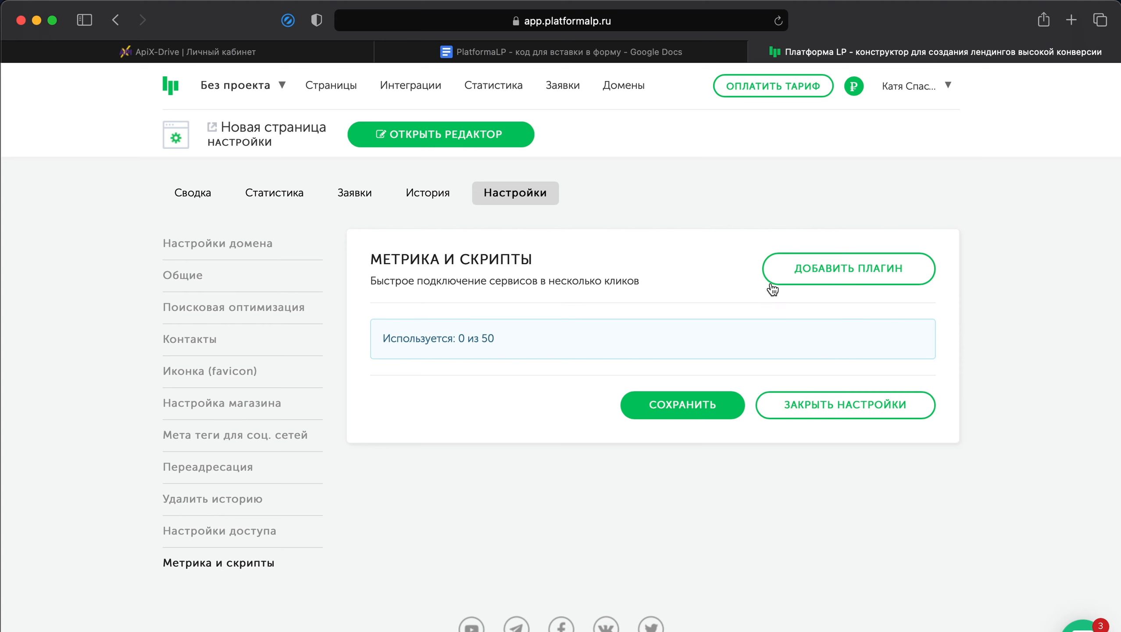
pyautogui.click(796, 279)
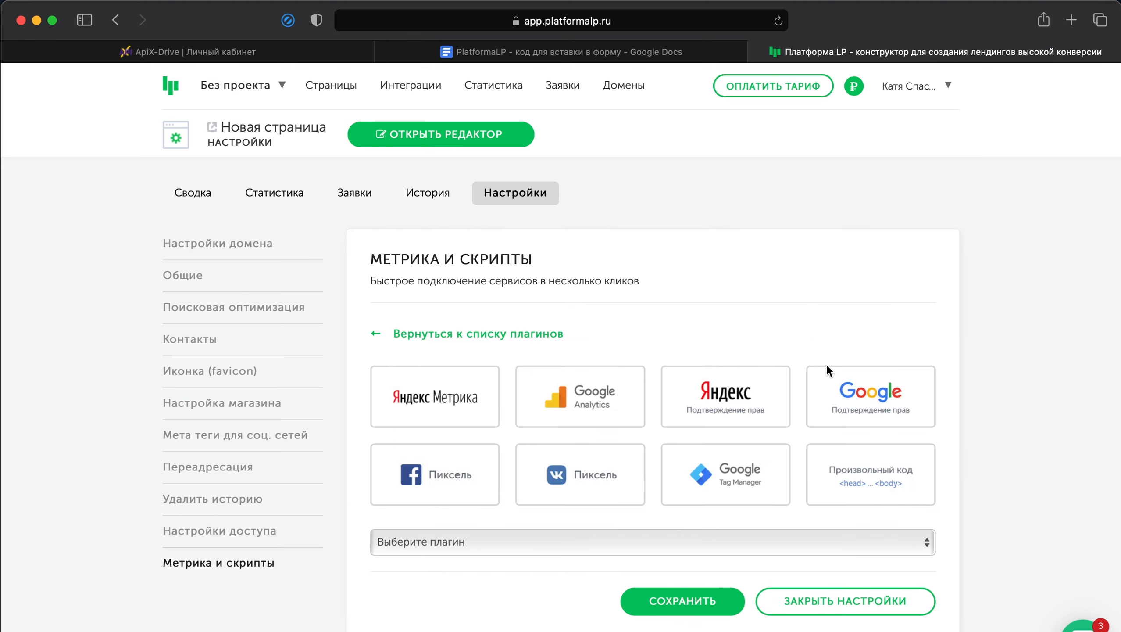
pyautogui.click(850, 477)
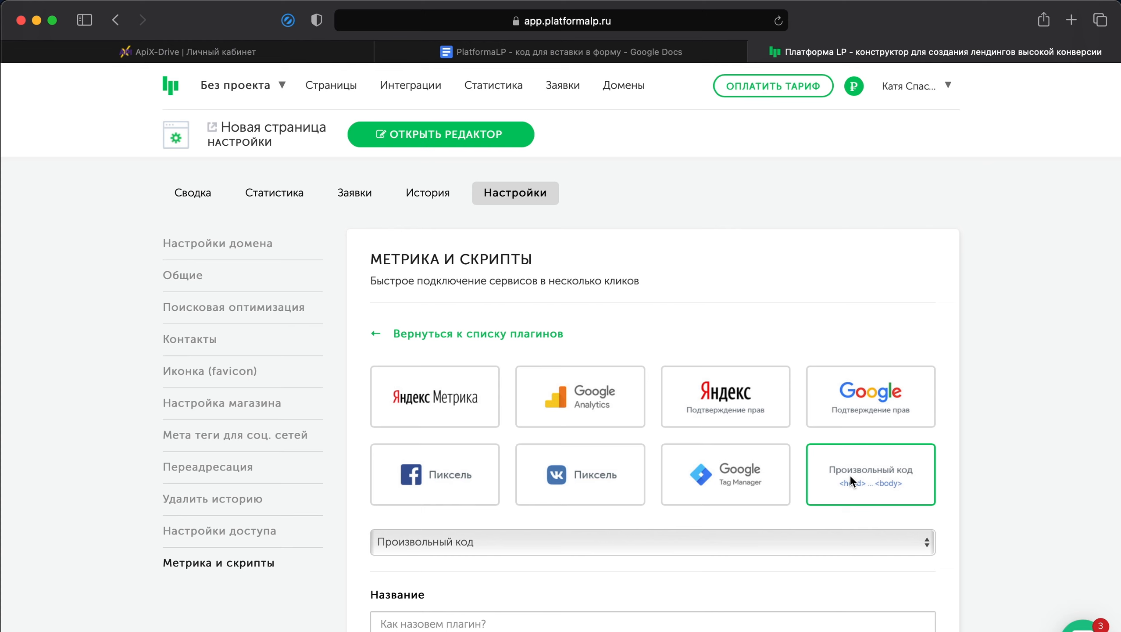
# Step: Name the custom code plugin "Код JavaScript"
pyautogui.scroll(-6, 850, 475)
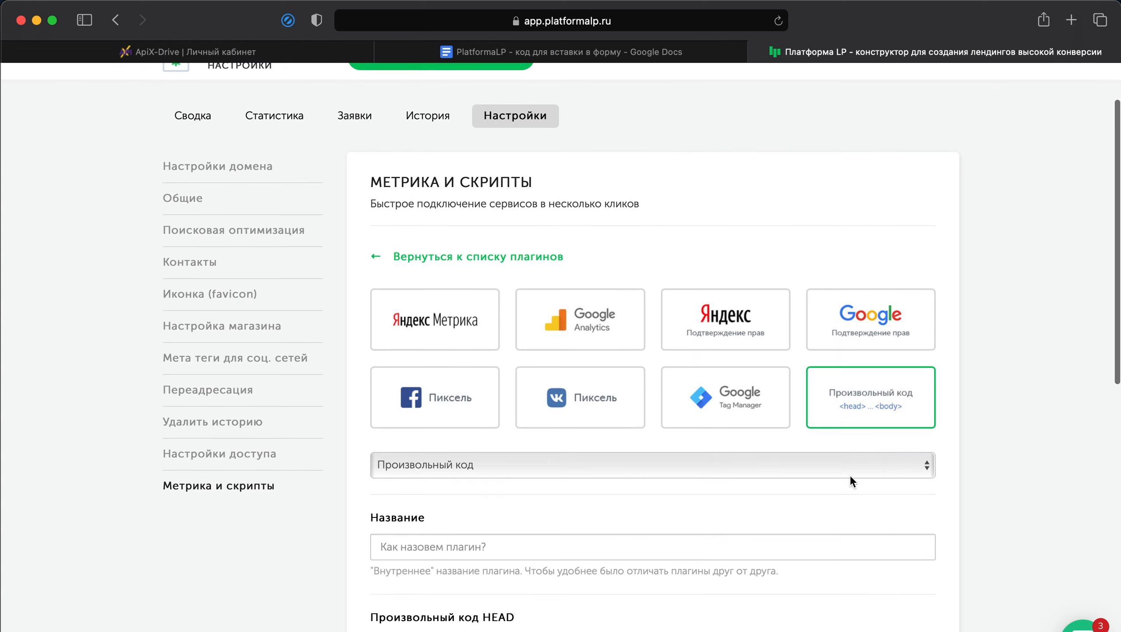
pyautogui.scroll(-2, 850, 474)
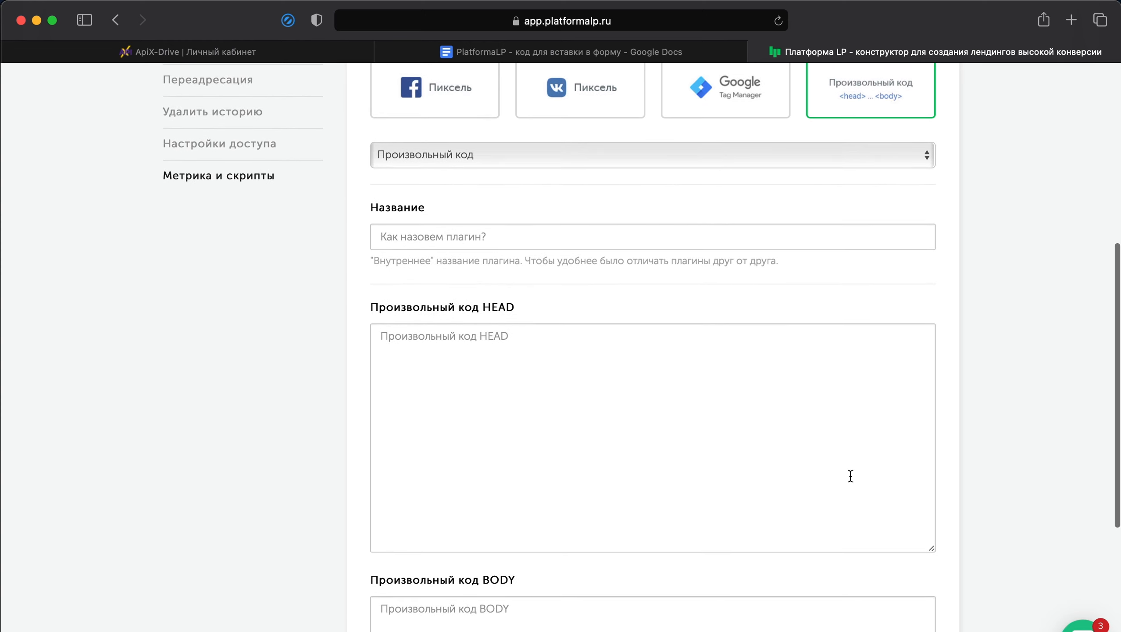
pyautogui.click(729, 239)
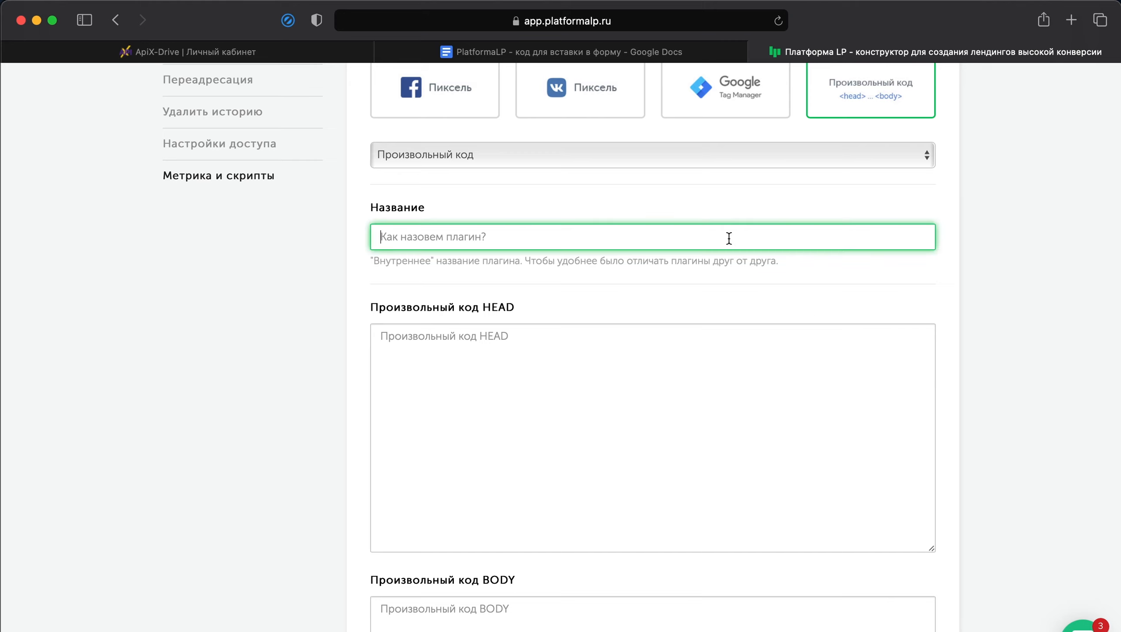
pyautogui.write('Код JavaScript')
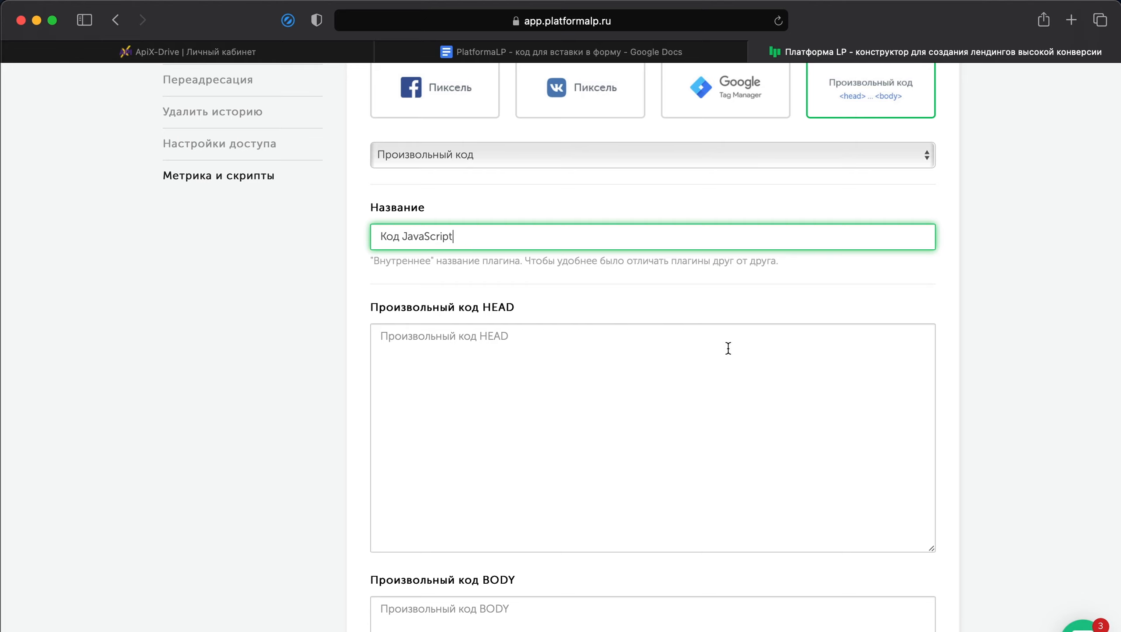
# Step: Paste the copied script into the plugin's custom HEAD code
pyautogui.rightClick(727, 348)
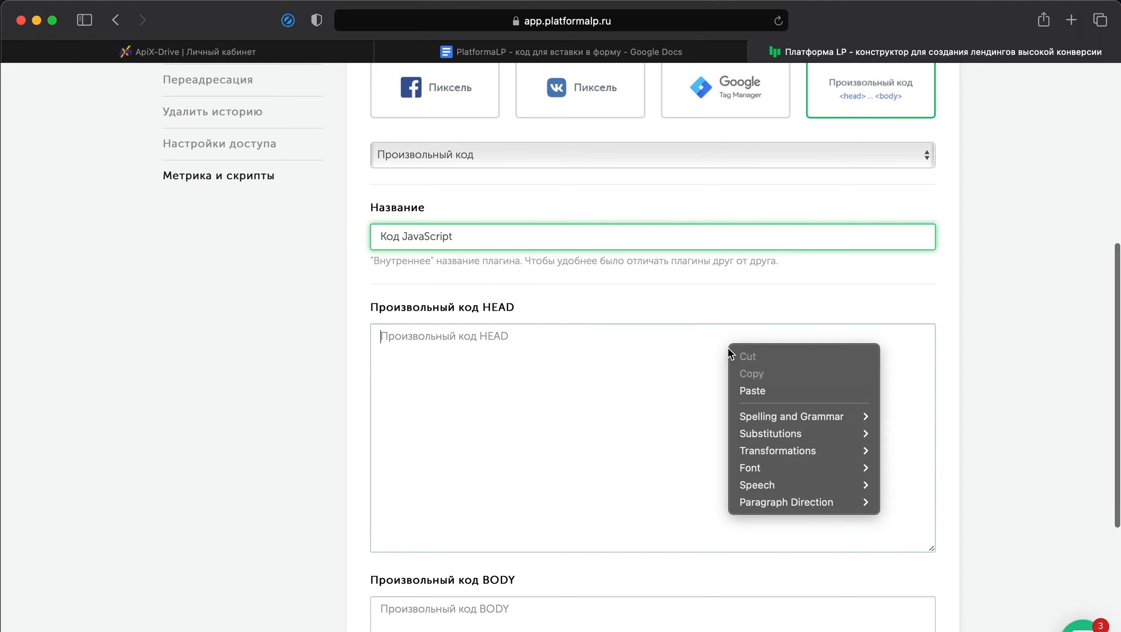
pyautogui.click(749, 386)
pyautogui.scroll(10, 749, 386)
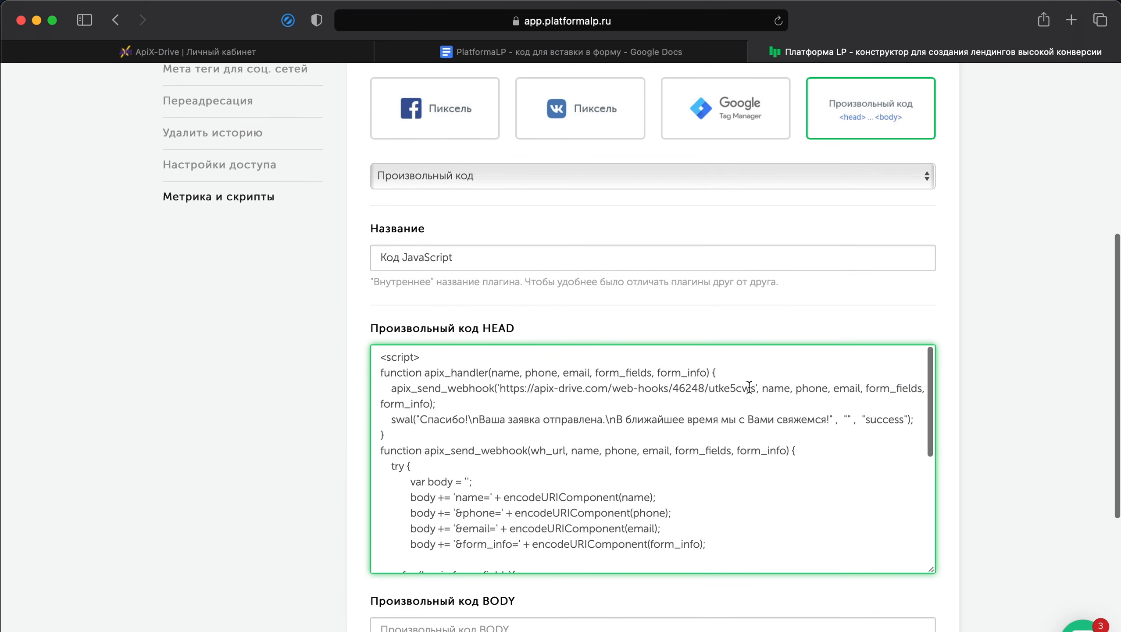
pyautogui.scroll(-1, 749, 386)
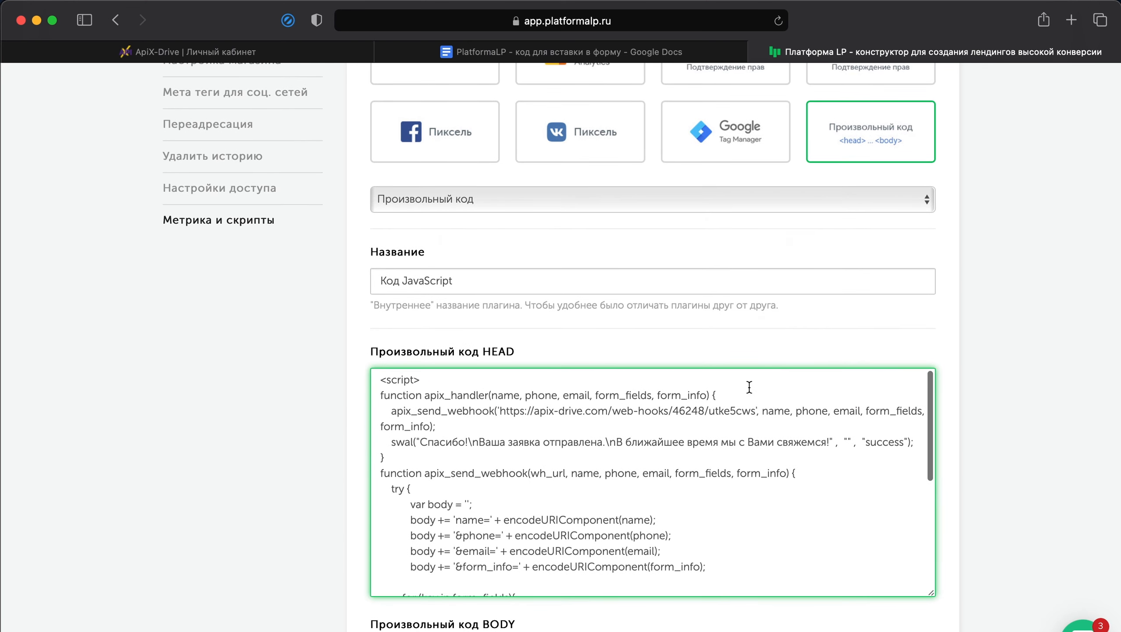
# Step: Replace the sample webhook URL in the HEAD script's apix_send_webhook call with the data-receiving URL copied from the ApiX-Drive connection
pyautogui.click(237, 47)
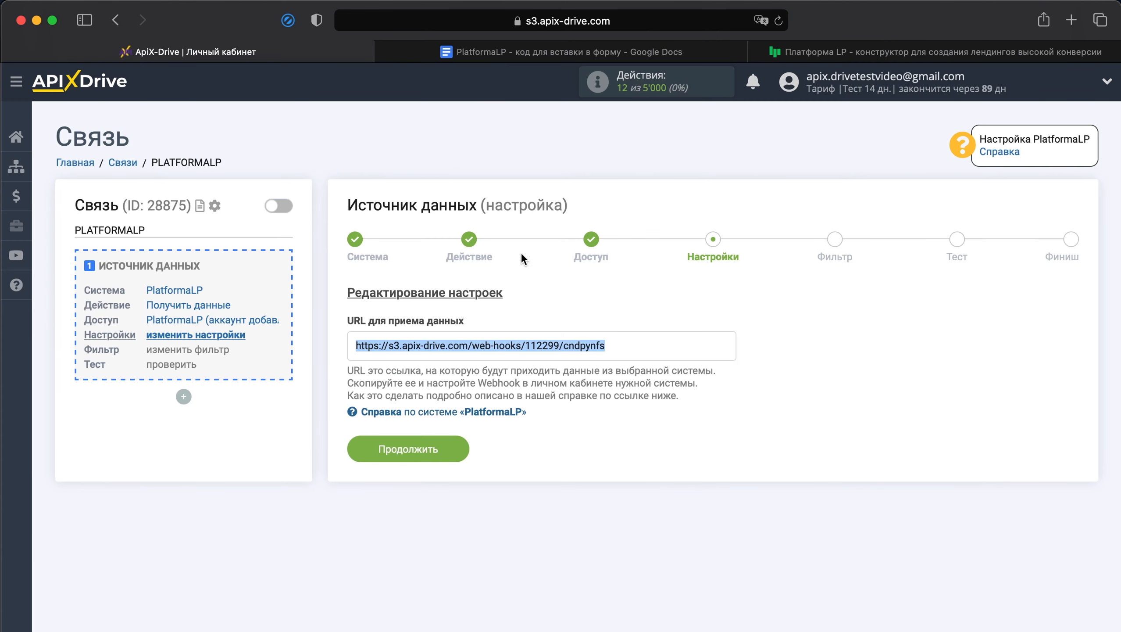
pyautogui.rightClick(549, 344)
pyautogui.click(570, 416)
pyautogui.click(861, 52)
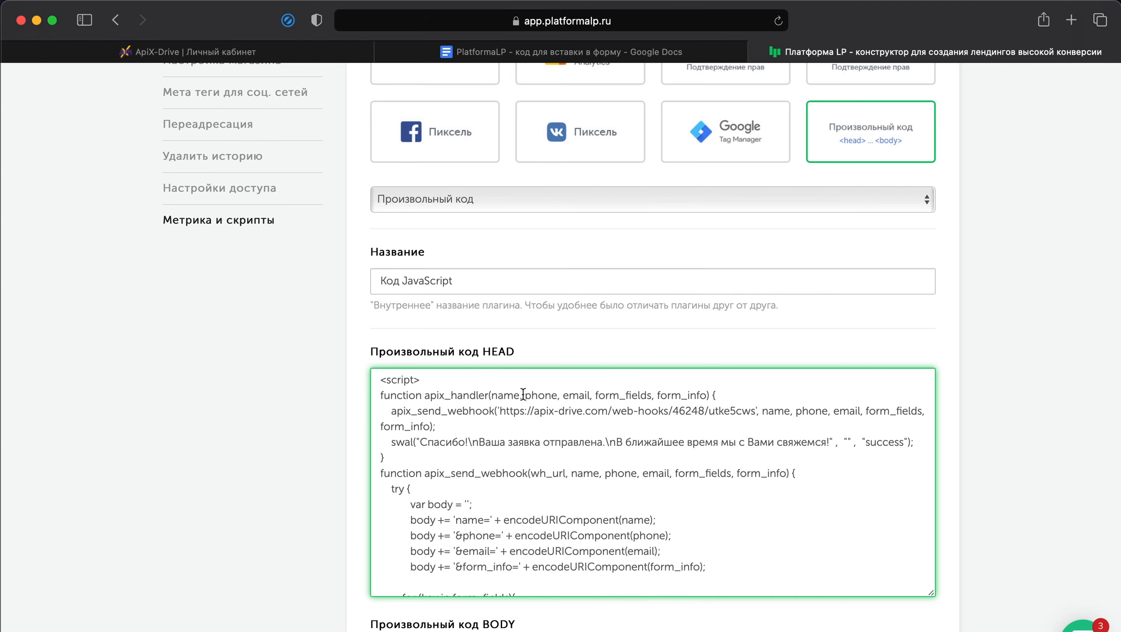
pyautogui.moveTo(500, 410); pyautogui.dragTo(756, 409)
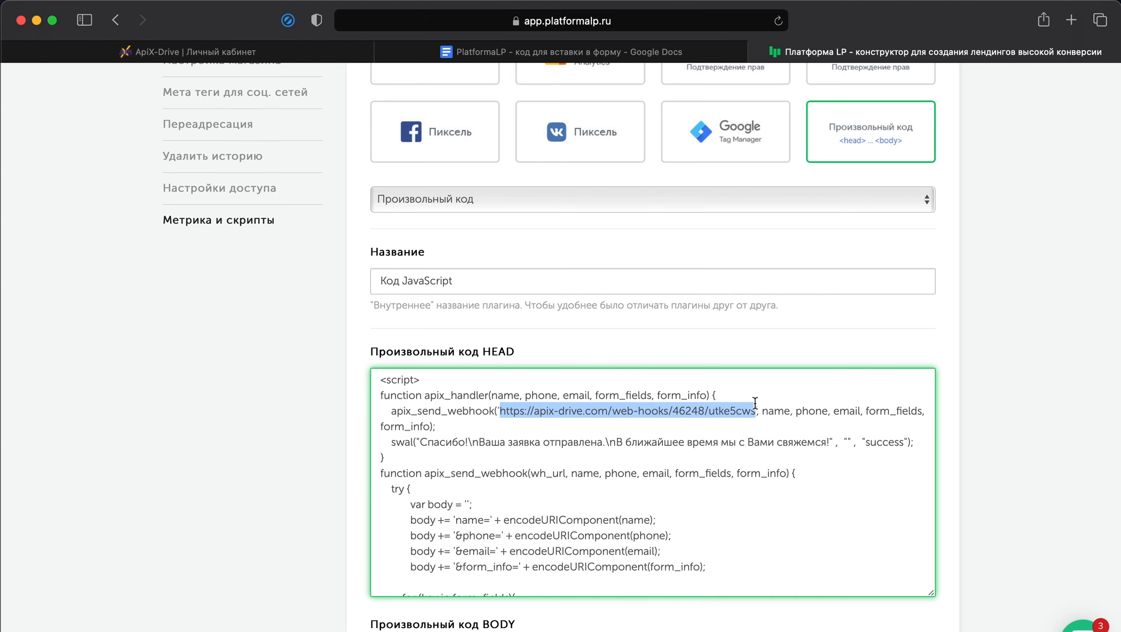
pyautogui.rightClick(737, 411)
pyautogui.click(760, 497)
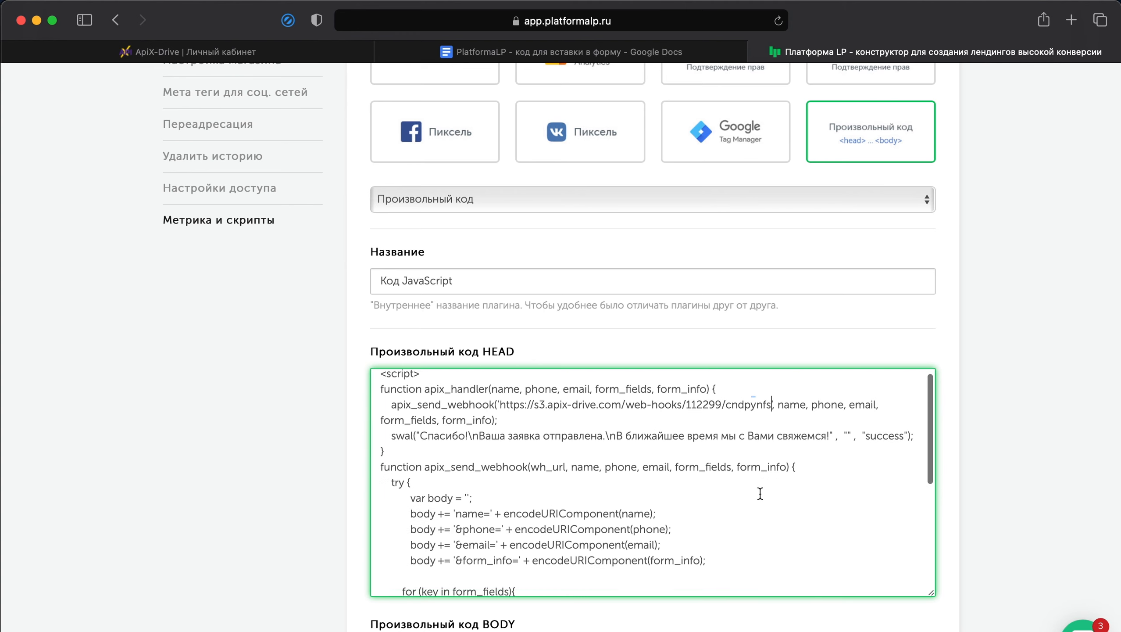
pyautogui.scroll(-4, 760, 493)
pyautogui.scroll(-8, 957, 474)
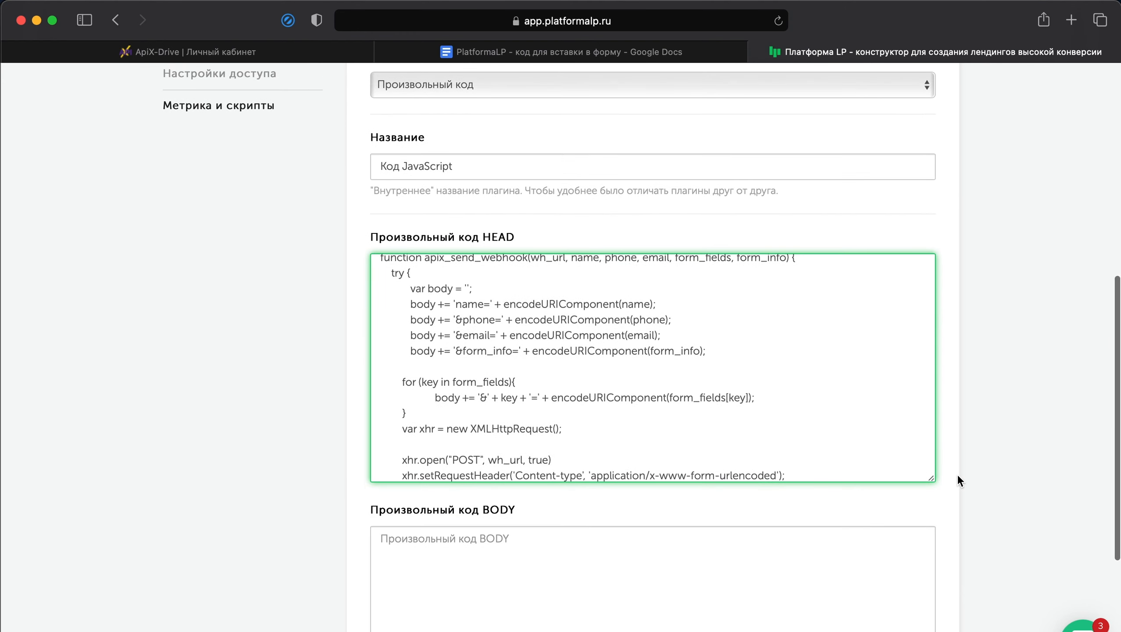
# Step: Save the custom code plugin and open the page tn77gacx.plp7.ru in the page editor
pyautogui.click(689, 577)
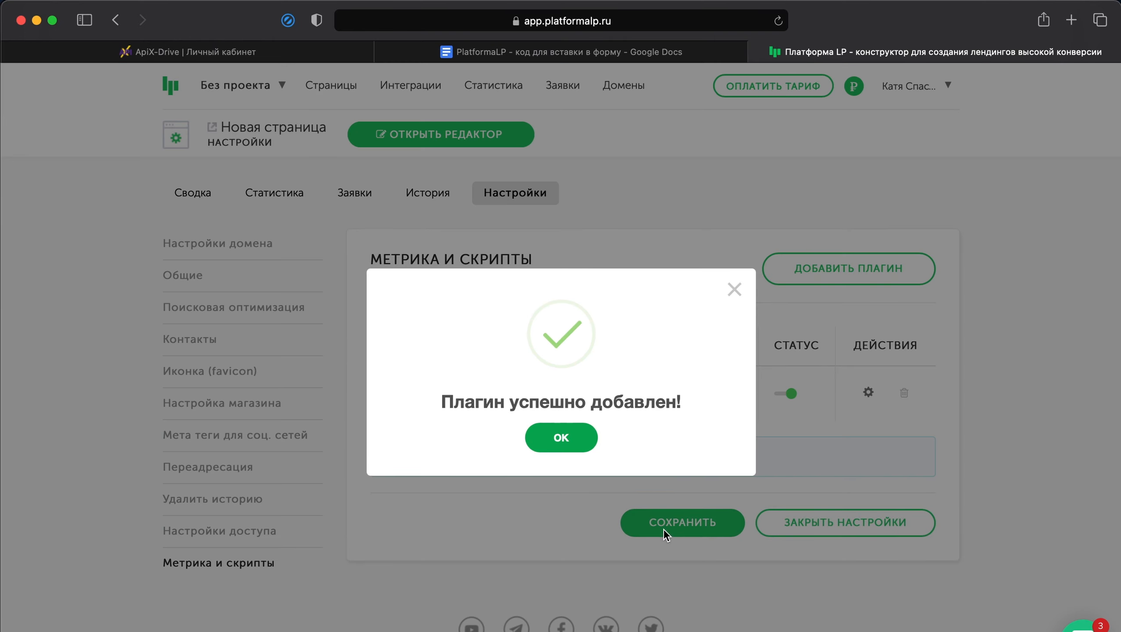
pyautogui.click(562, 437)
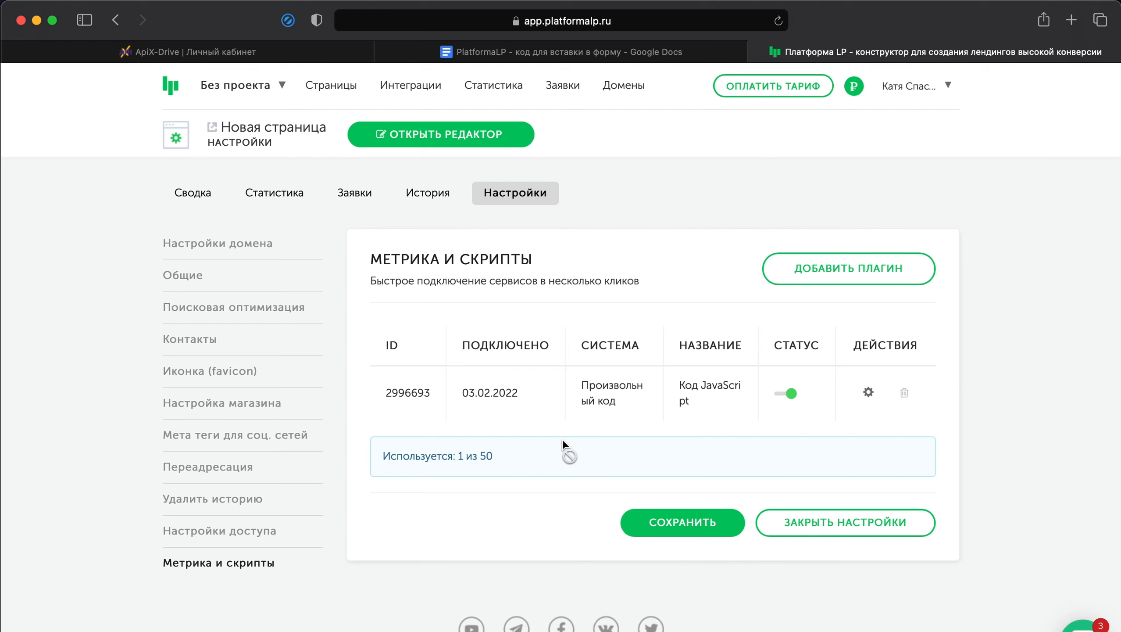
pyautogui.click(333, 85)
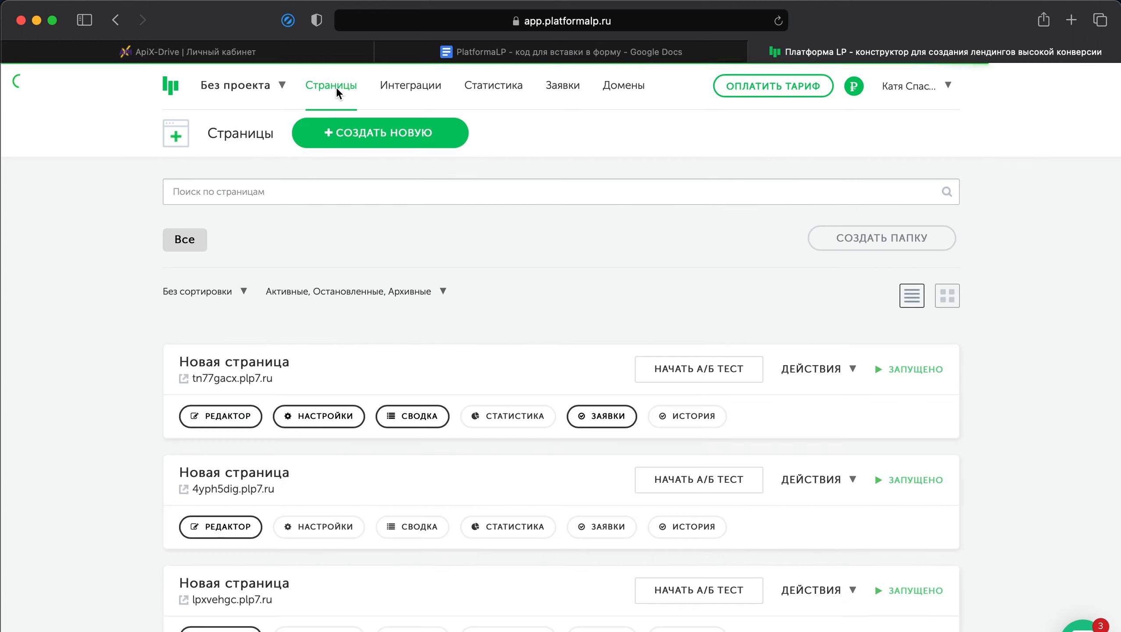
pyautogui.click(225, 416)
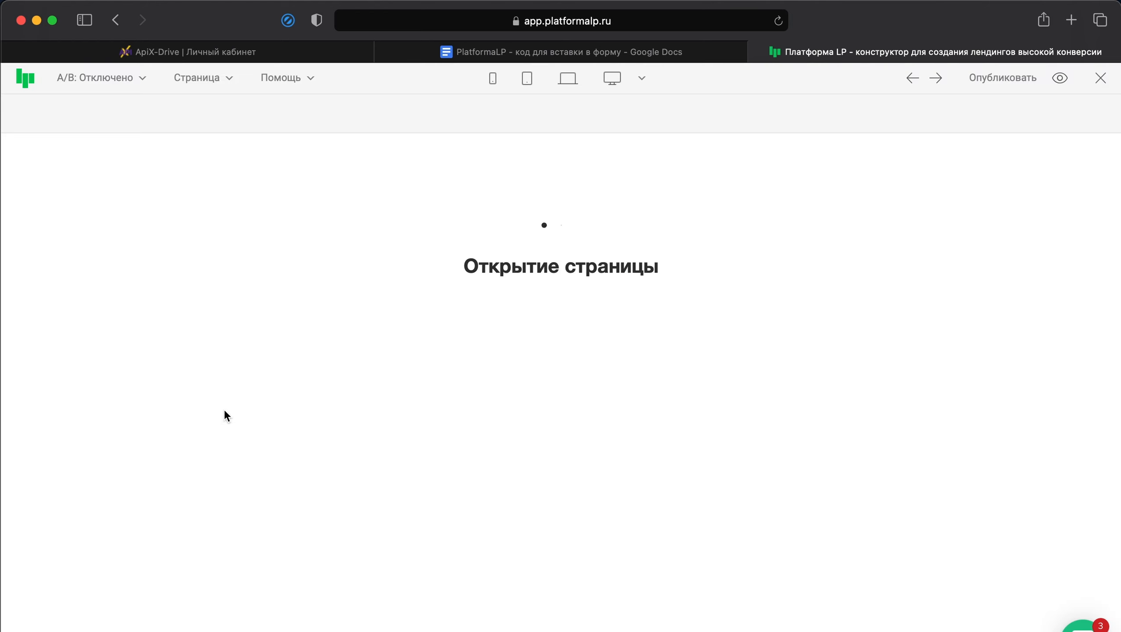
# Step: Set the Заявка form's "Действие после отправки" to "Выполнение JavaScript кода" with the code apix_handler(name, phone, email, fields, "");
pyautogui.scroll(-20, 313, 392)
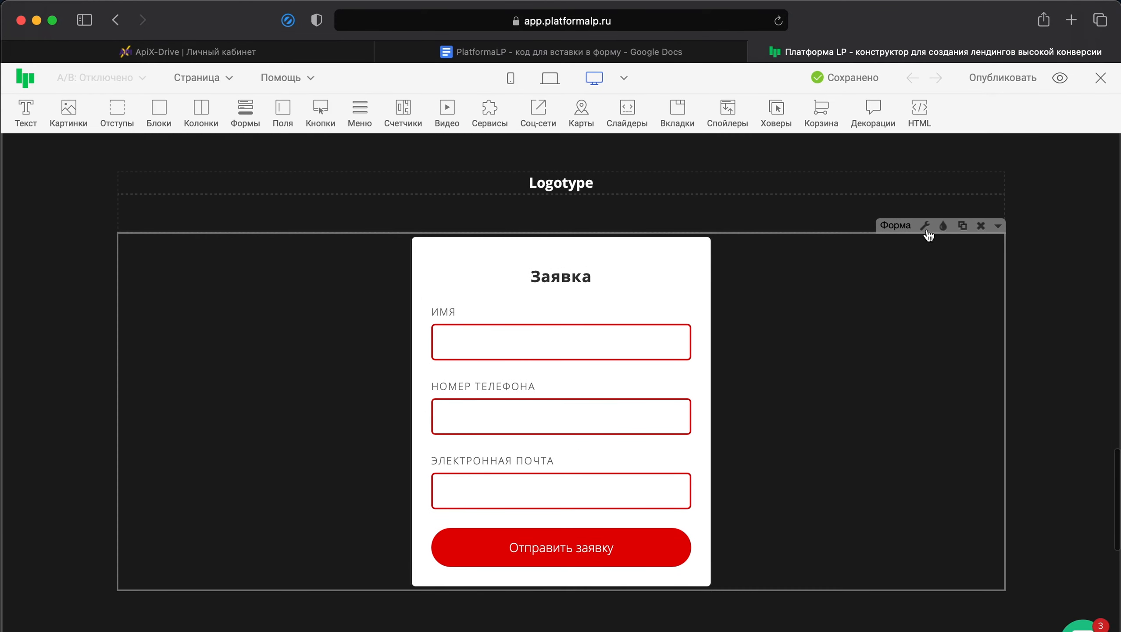
pyautogui.click(927, 226)
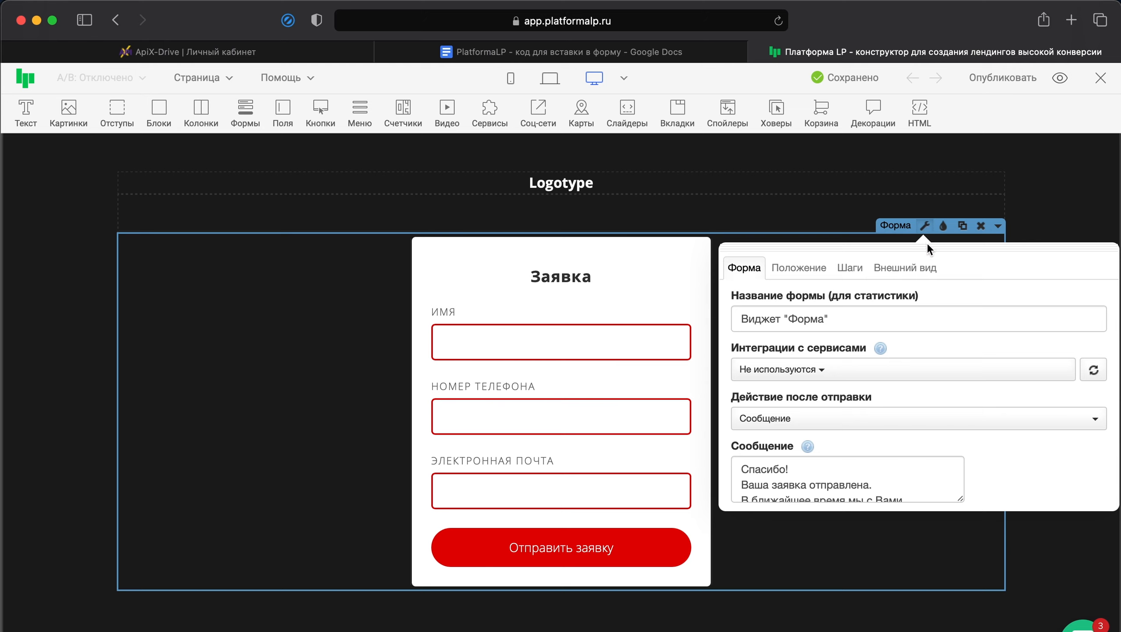
pyautogui.click(900, 429)
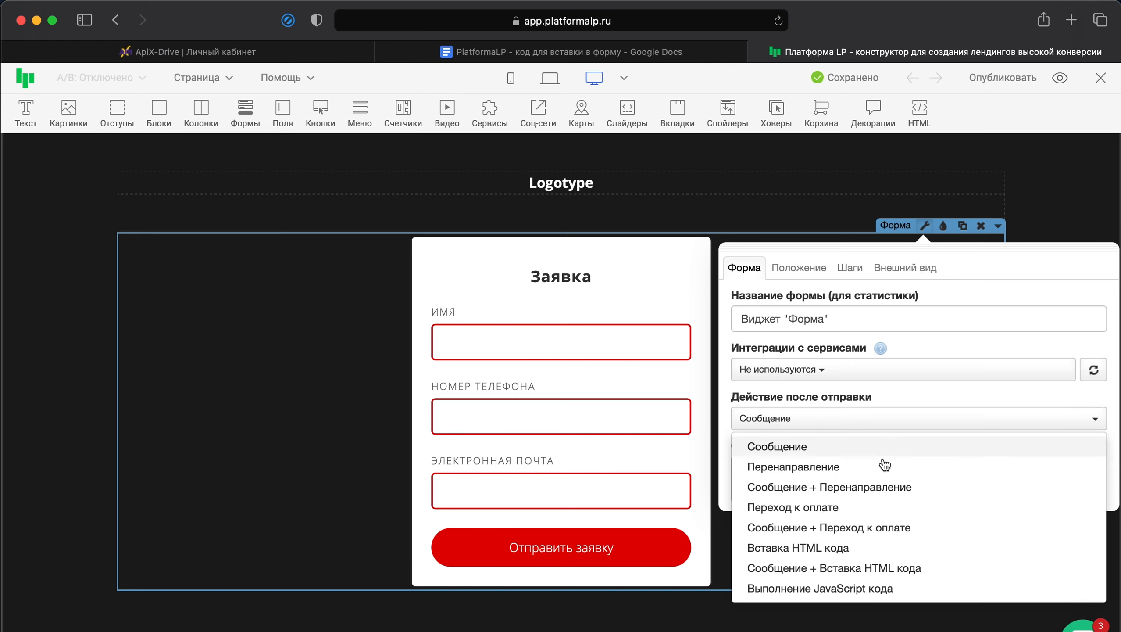
pyautogui.click(845, 591)
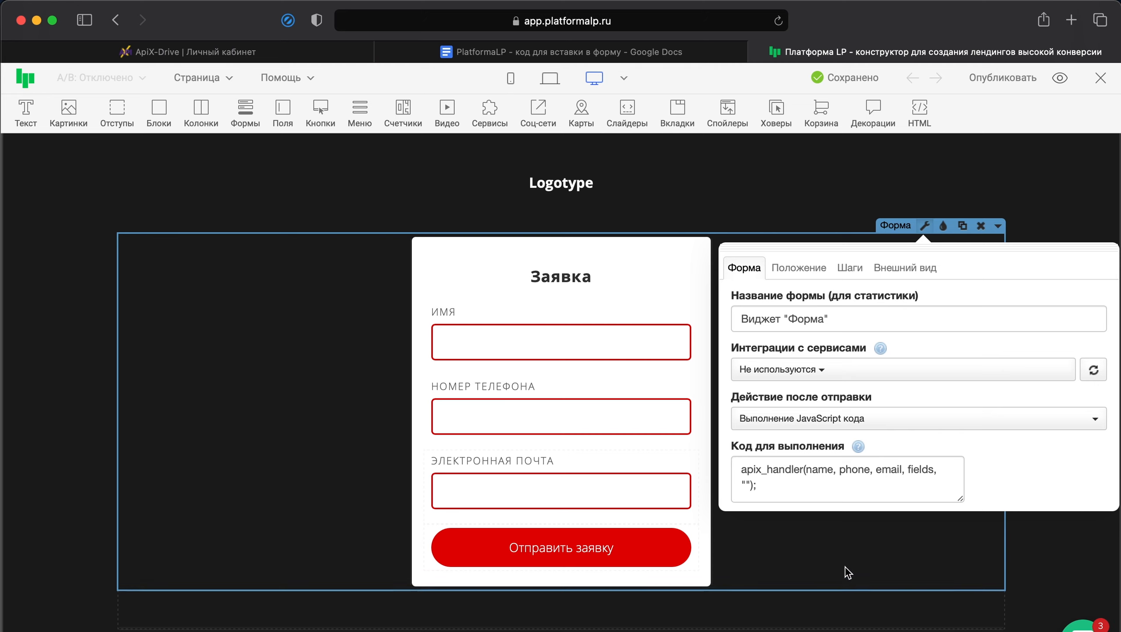
pyautogui.moveTo(851, 493); pyautogui.dragTo(733, 472)
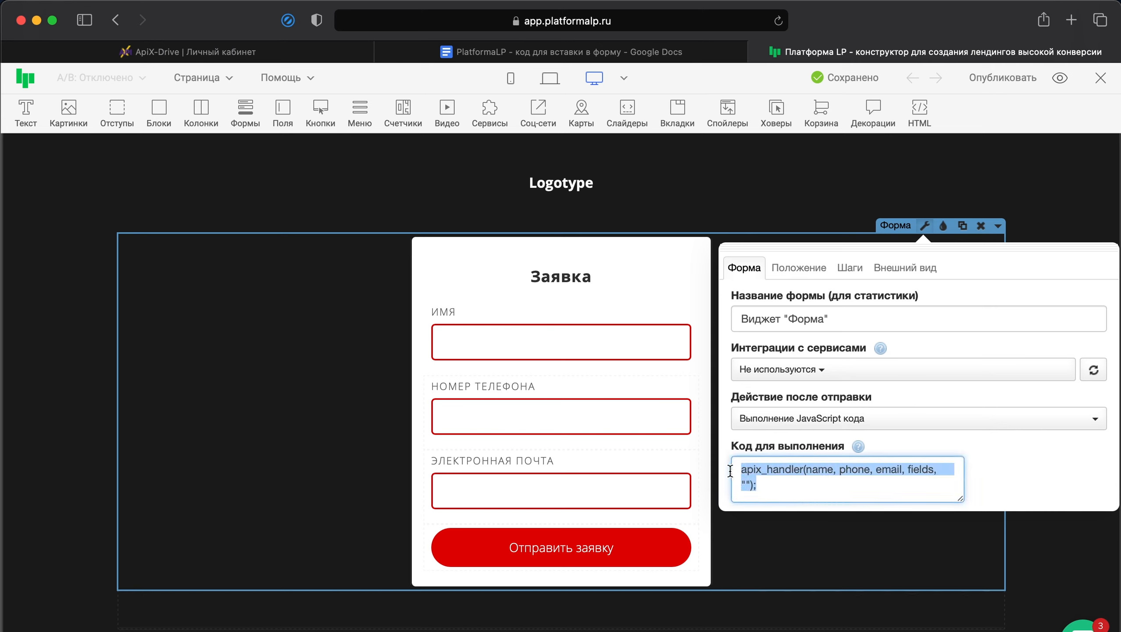
pyautogui.click(764, 489)
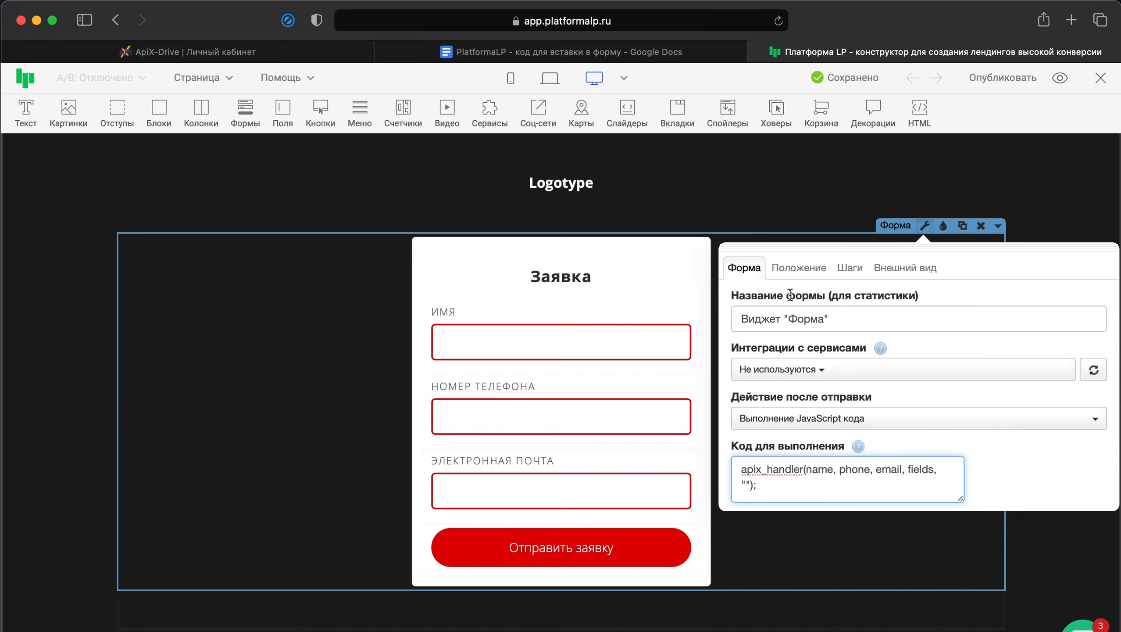
# Step: Publish the page and open the published tn77gacx.plp7.ru at its "Заявка" form
pyautogui.click(1015, 80)
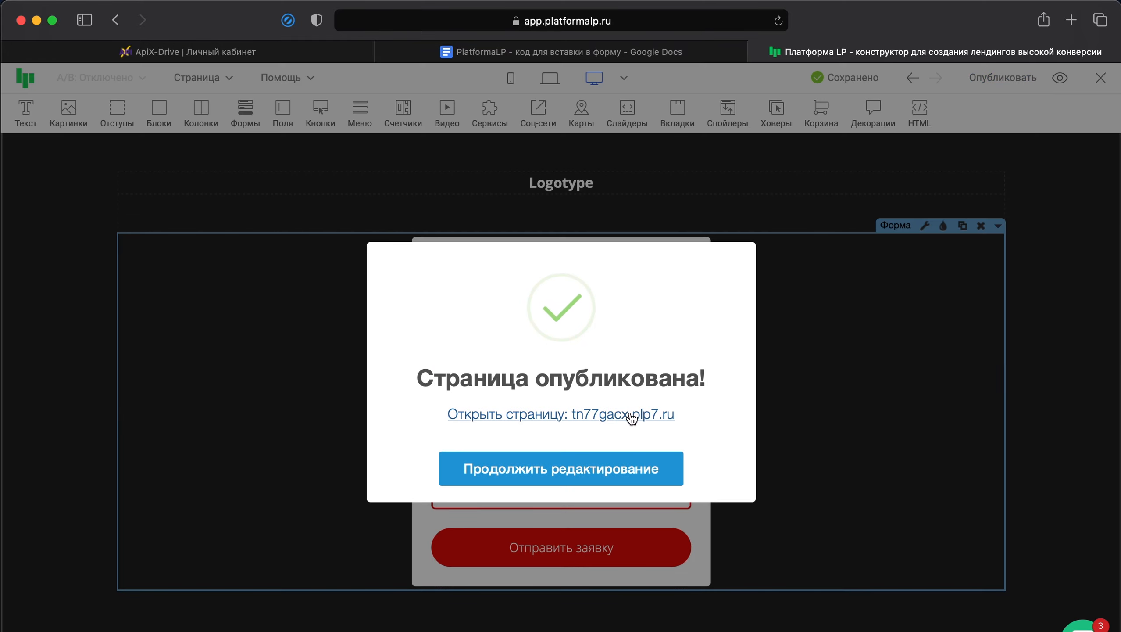
pyautogui.click(570, 414)
pyautogui.scroll(-15, 834, 232)
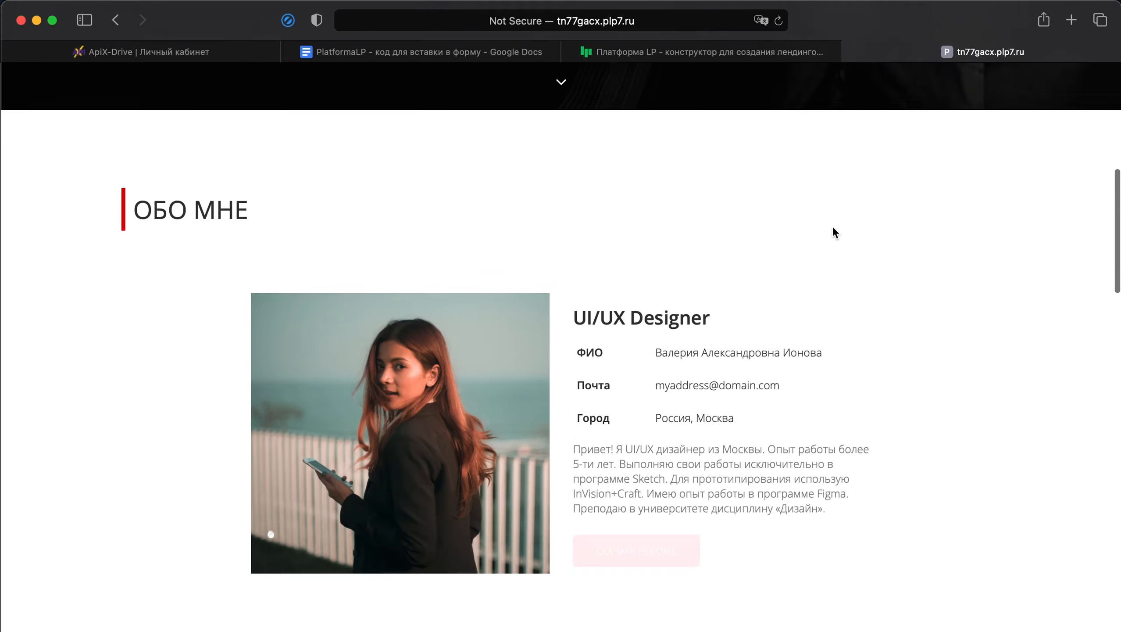
pyautogui.scroll(-15, 835, 232)
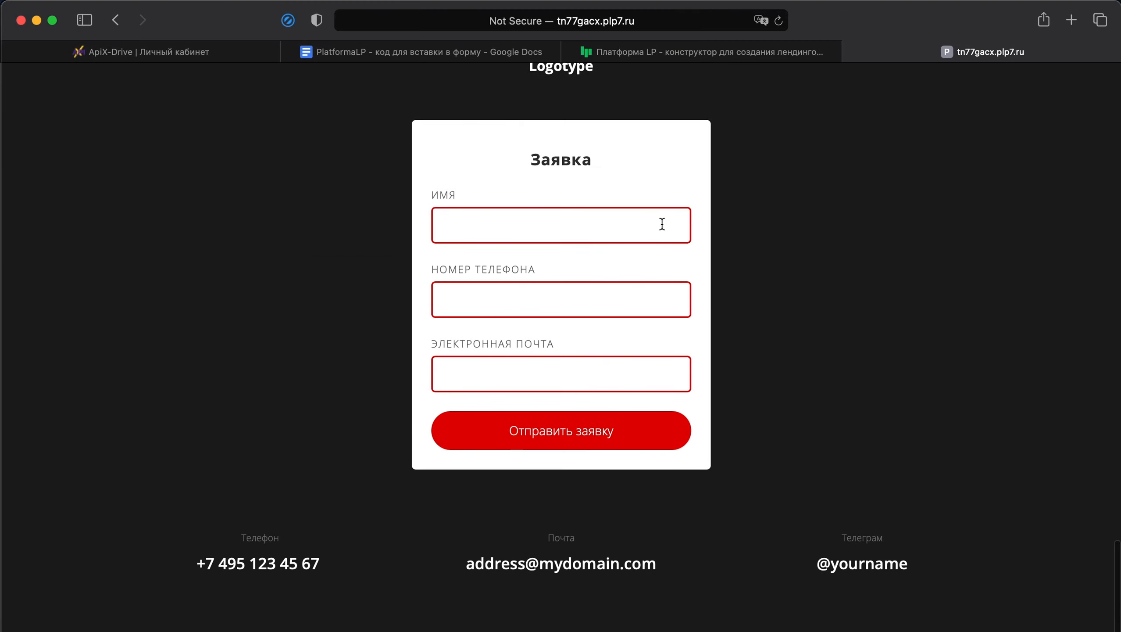
# Step: Enter a test lead's name and phone number in the published "Заявка" form
pyautogui.click(663, 225)
pyautogui.write('E')
pyautogui.write('гор')
pyautogui.click(670, 284)
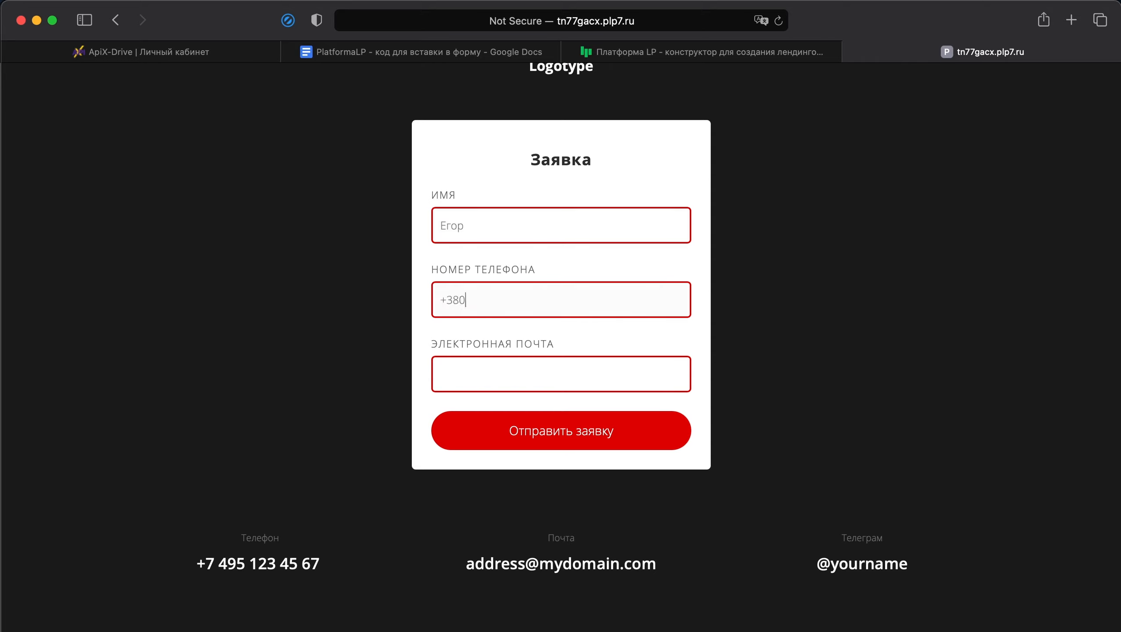
# Step: Fill in the test lead's e-mail, submit the request and dismiss the thank-you message
pyautogui.click(653, 385)
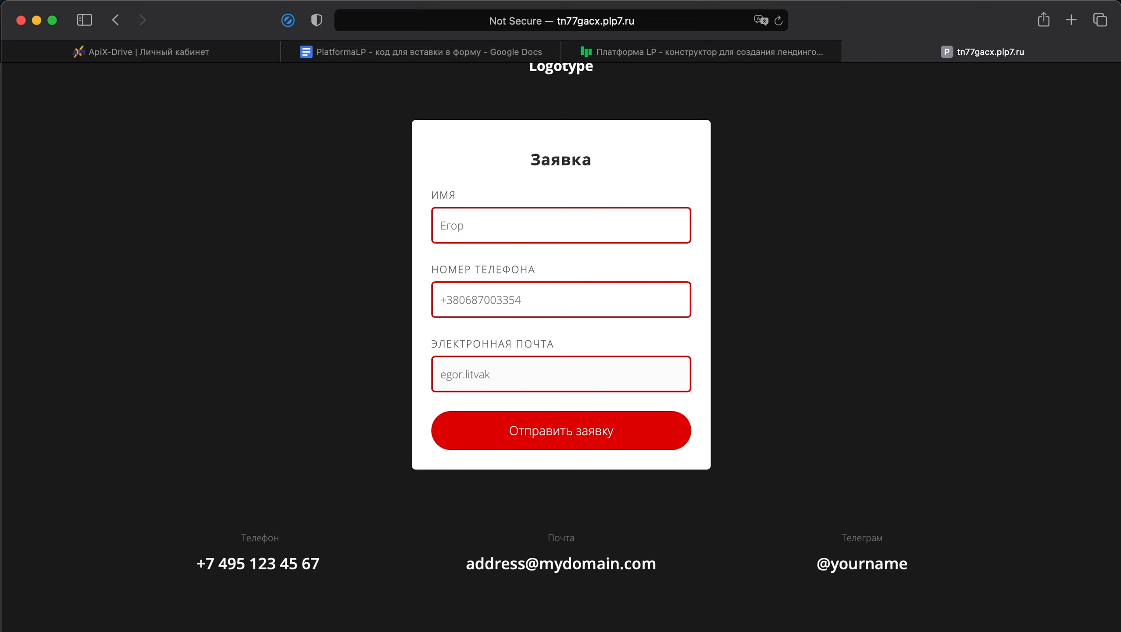
pyautogui.click(640, 442)
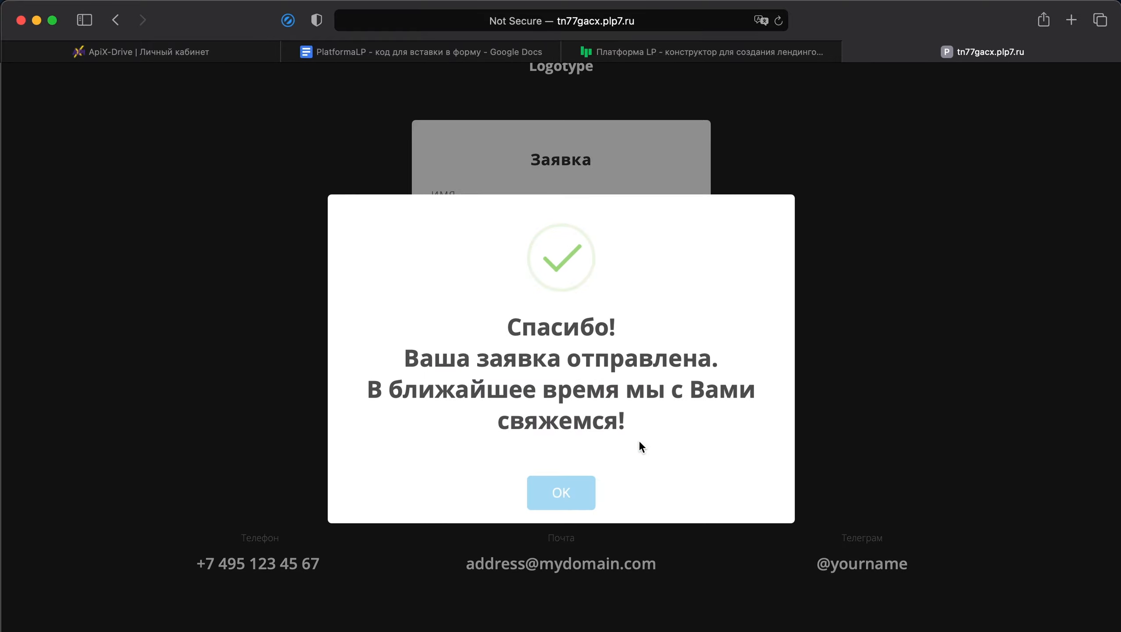
pyautogui.click(583, 495)
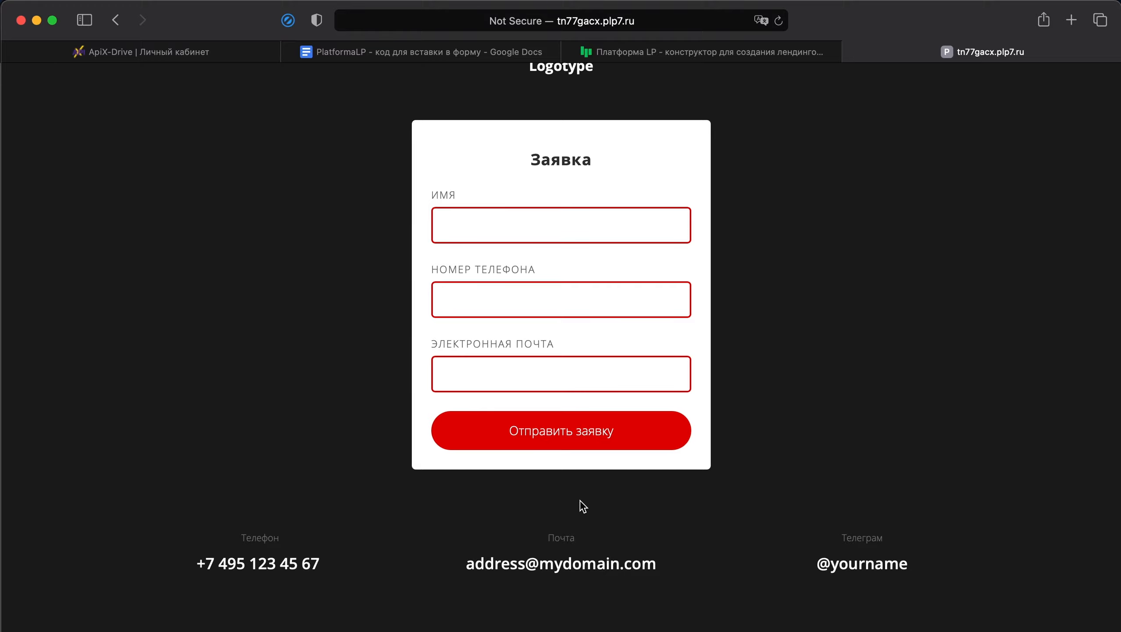
# Step: Back in ApiX-Drive, finish the PlatformaLP data source setup without a filter, accepting the received test data
pyautogui.click(188, 50)
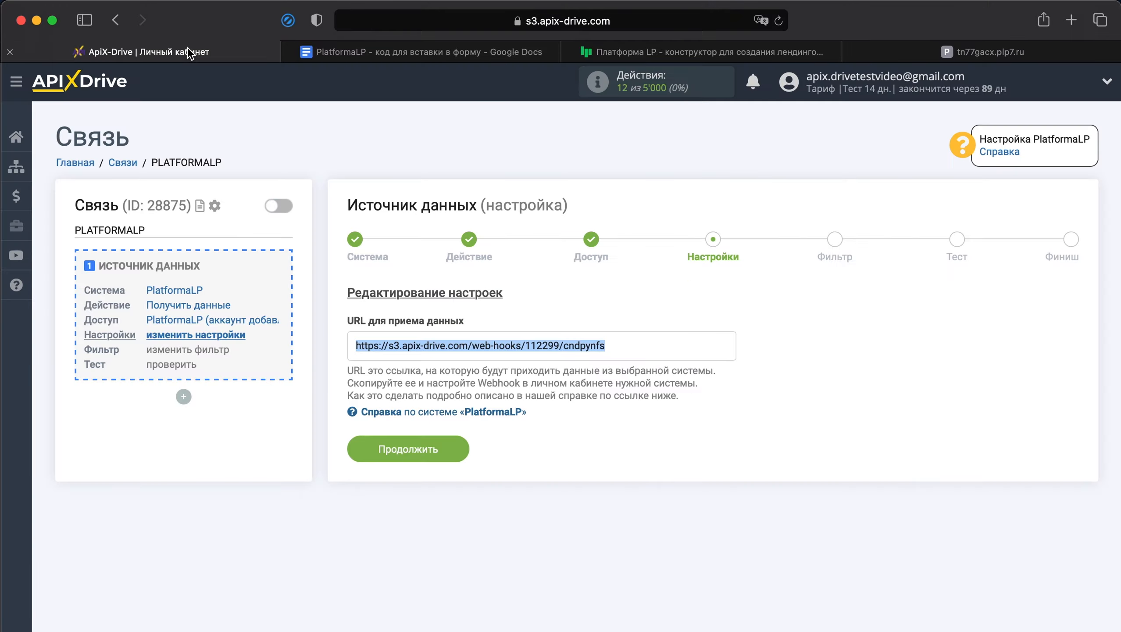
pyautogui.click(426, 448)
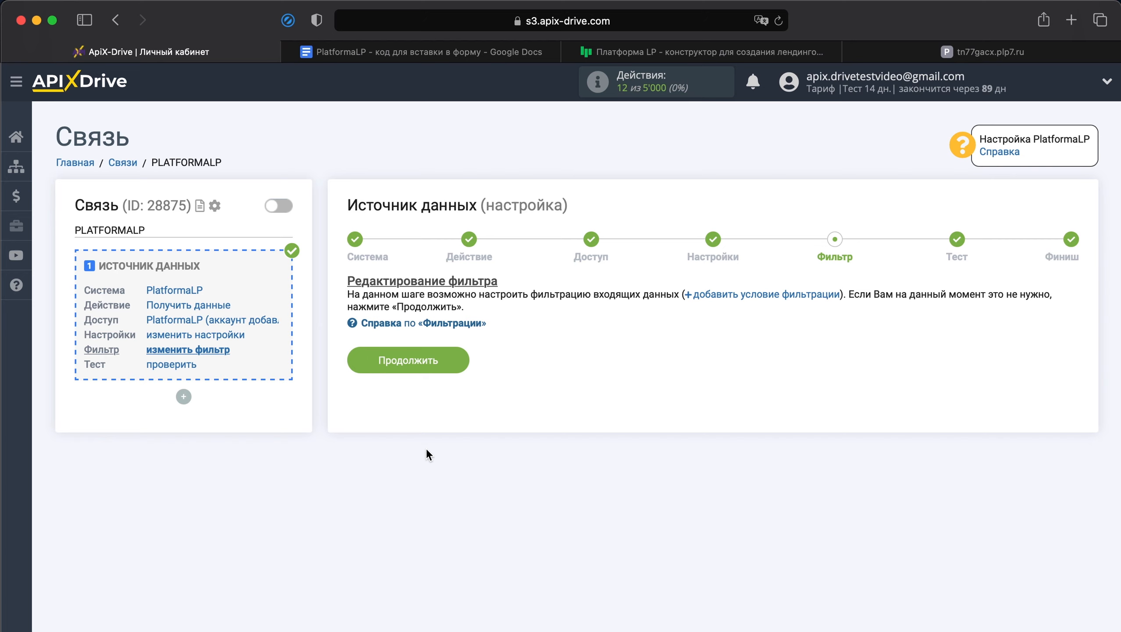
pyautogui.click(425, 360)
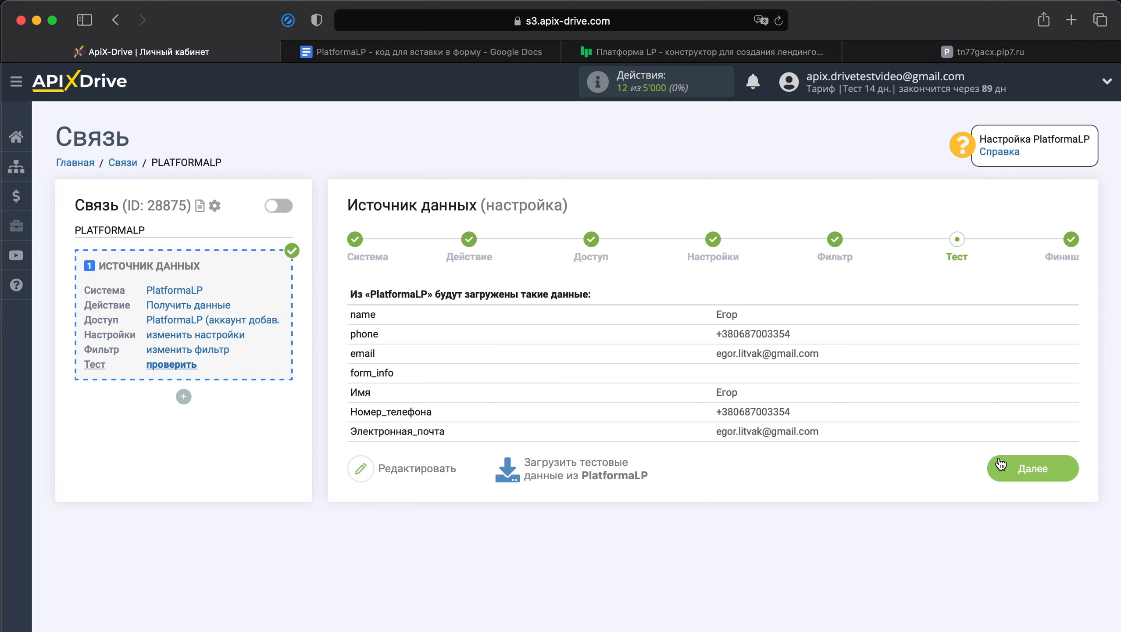
pyautogui.click(1012, 467)
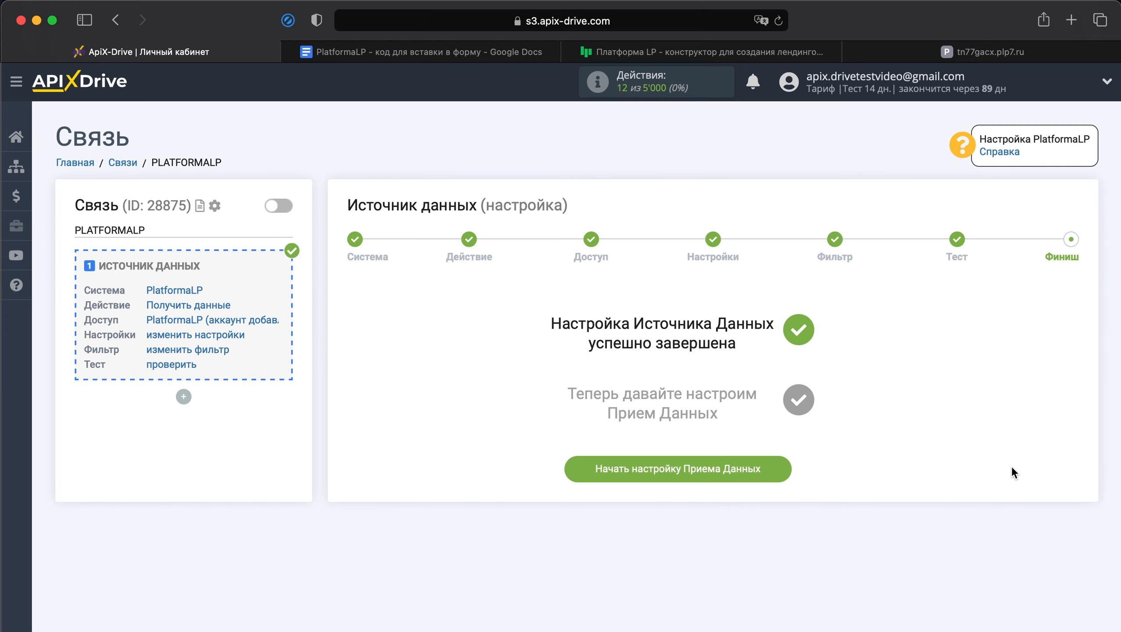
# Step: Start the "Прием данных" setup and choose Google Sheets as the receiving system
pyautogui.click(757, 464)
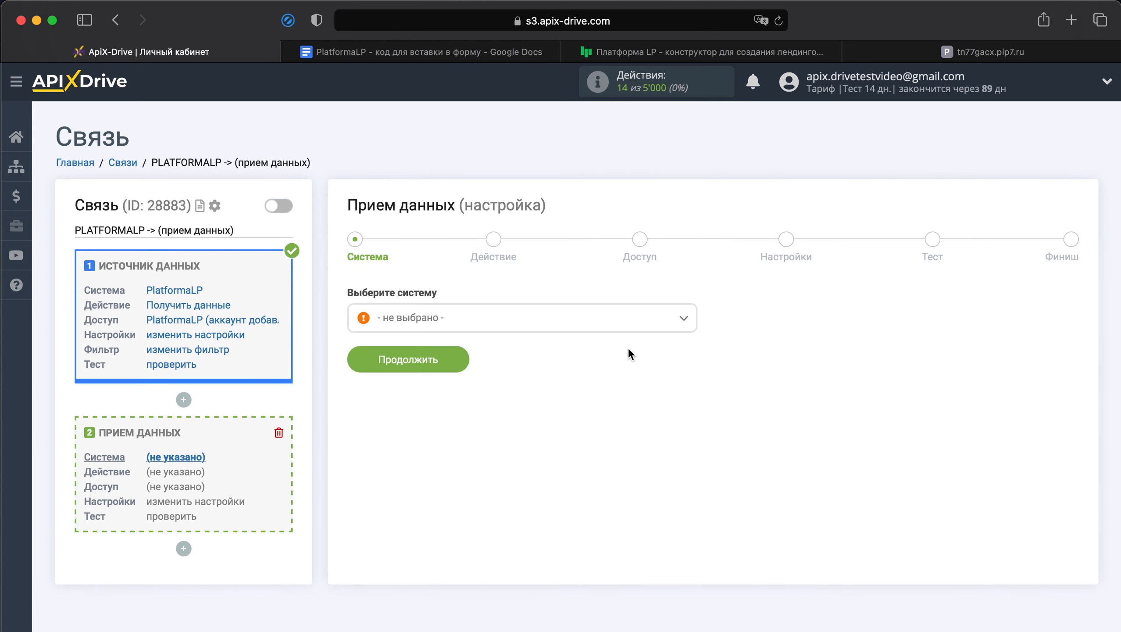
pyautogui.click(617, 332)
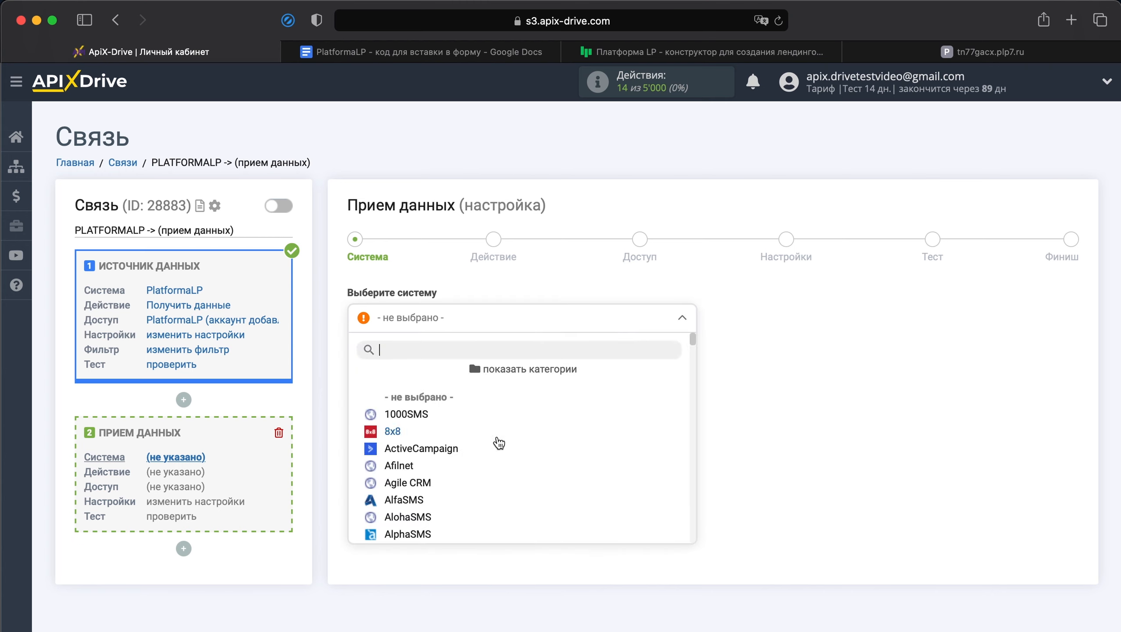
pyautogui.scroll(-10, 499, 442)
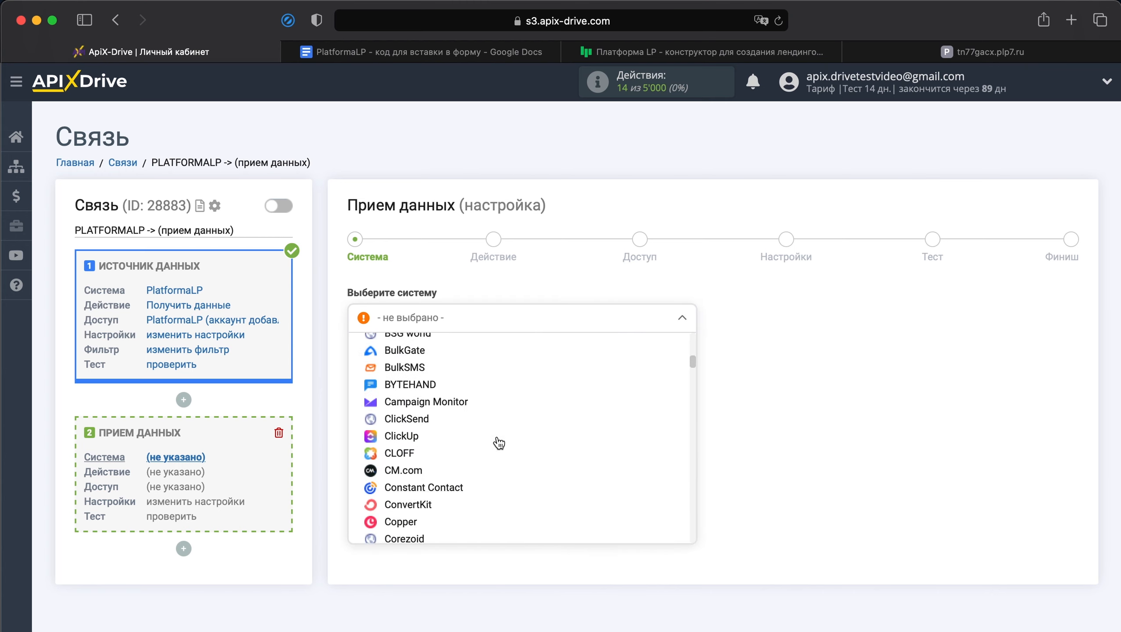
pyautogui.scroll(-10, 500, 443)
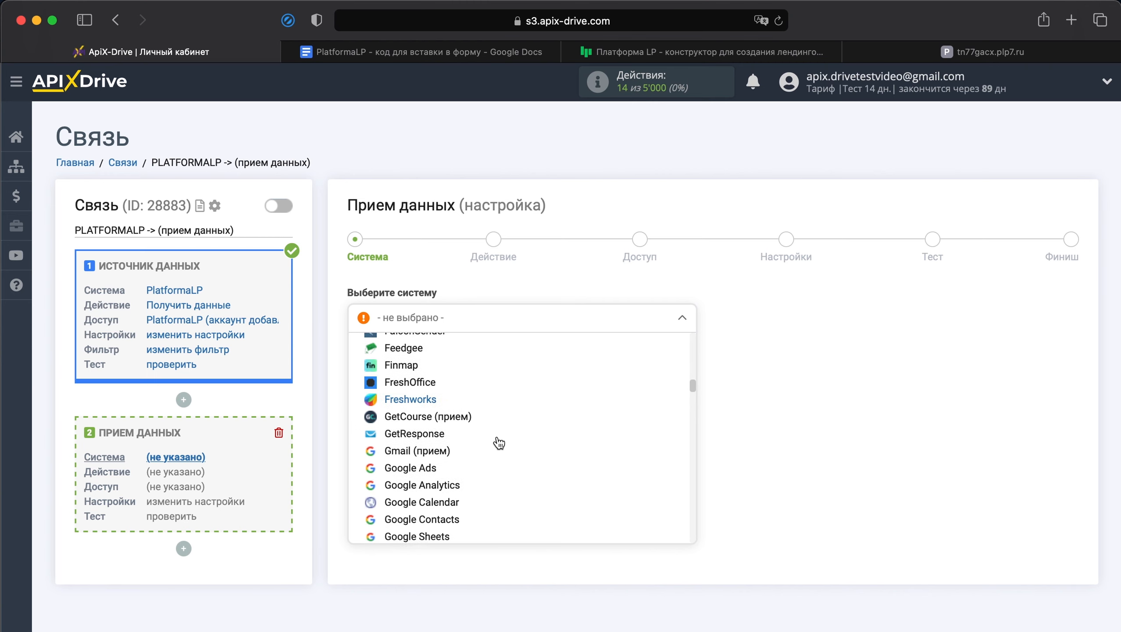
pyautogui.click(451, 425)
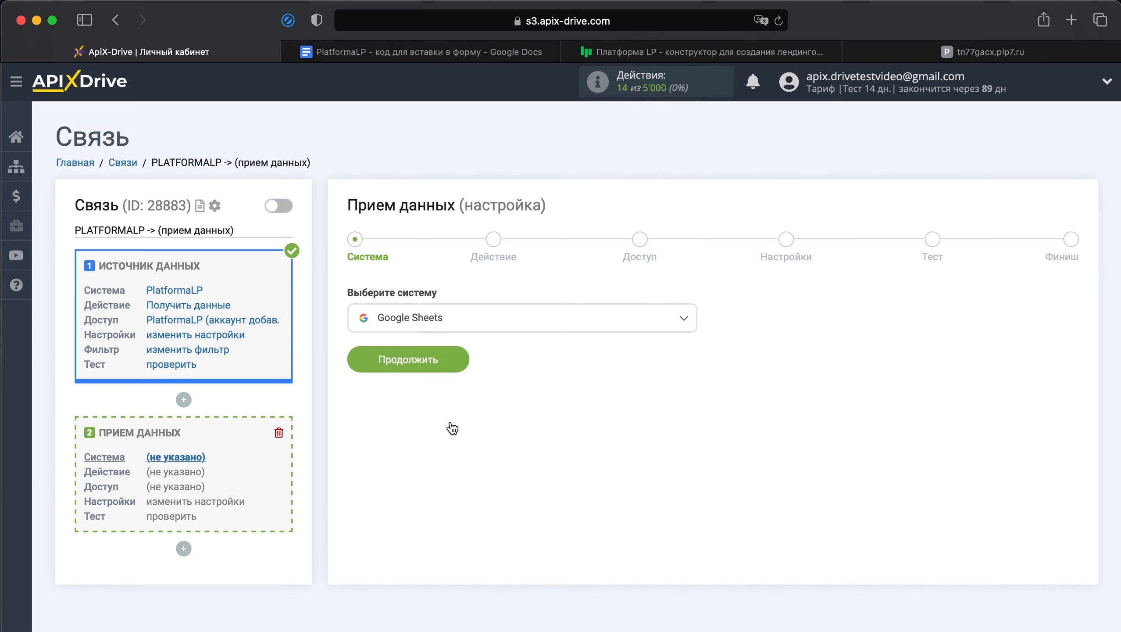
pyautogui.click(442, 361)
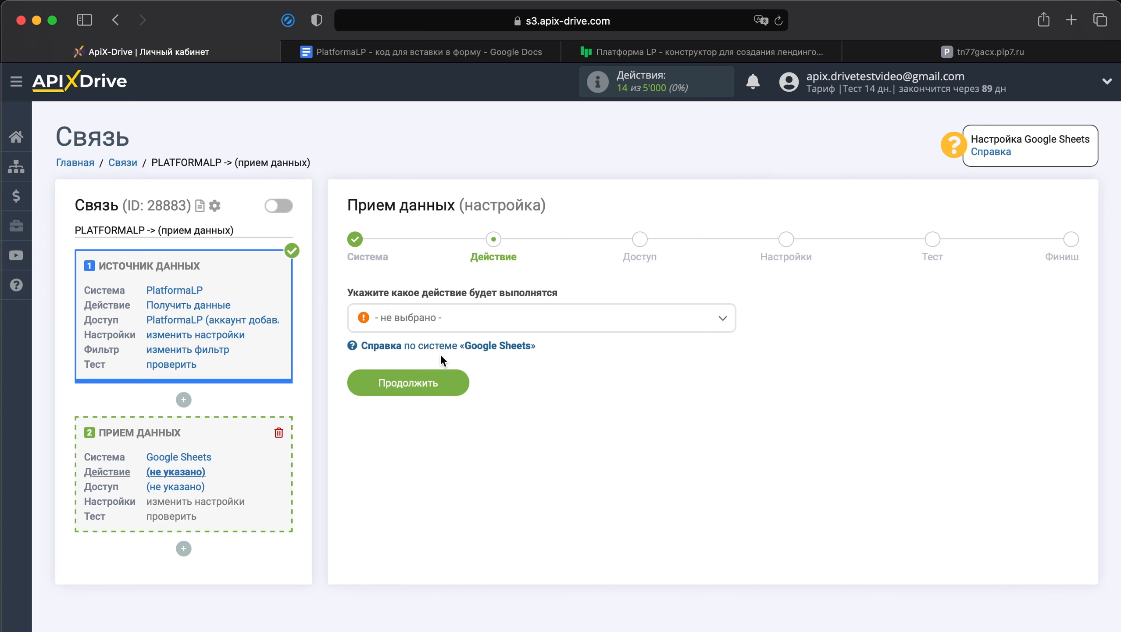
# Step: Set the Google Sheets action to "Добавить строку" and continue to the access stage
pyautogui.click(472, 328)
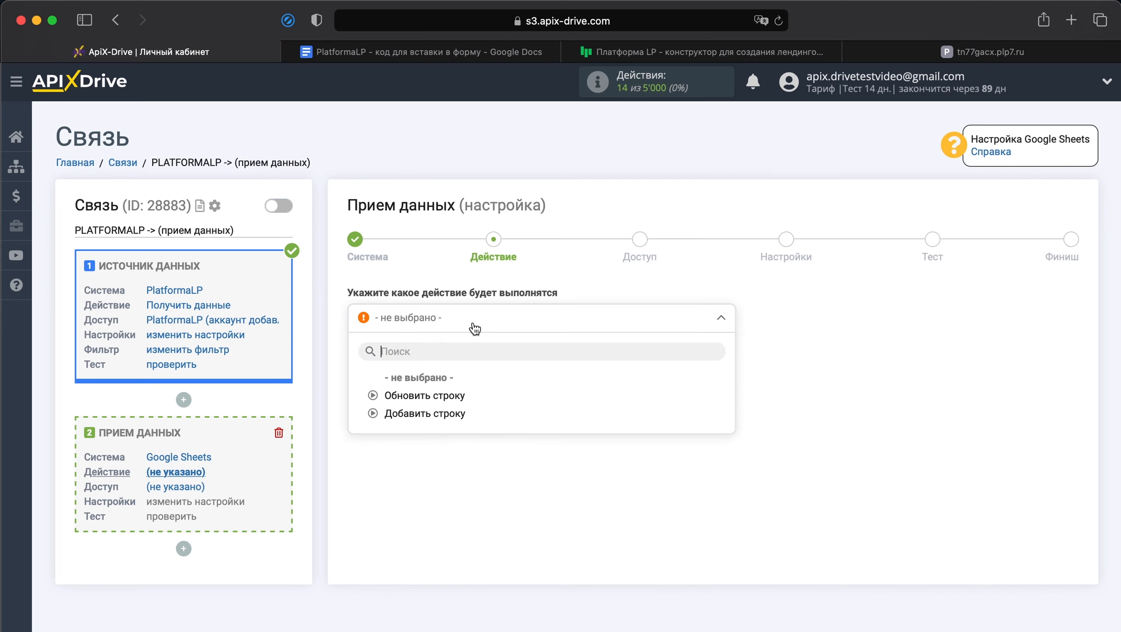
pyautogui.click(435, 415)
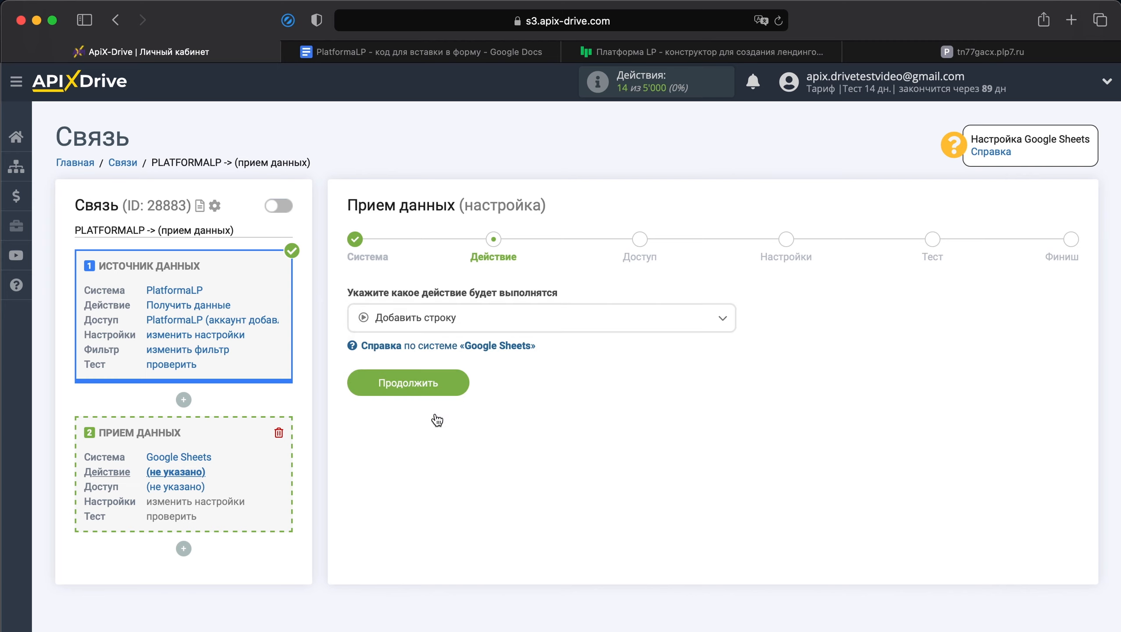
pyautogui.click(425, 392)
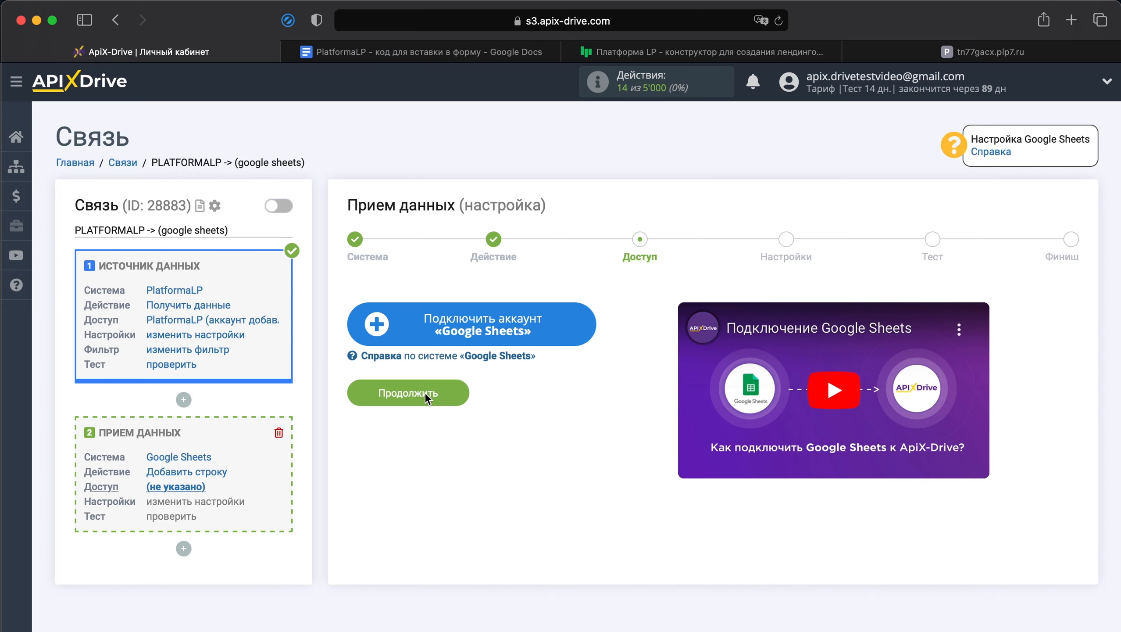
# Step: Start connecting a Google Sheets account and submit the Google account's e-mail in the sign-in window
pyautogui.click(506, 337)
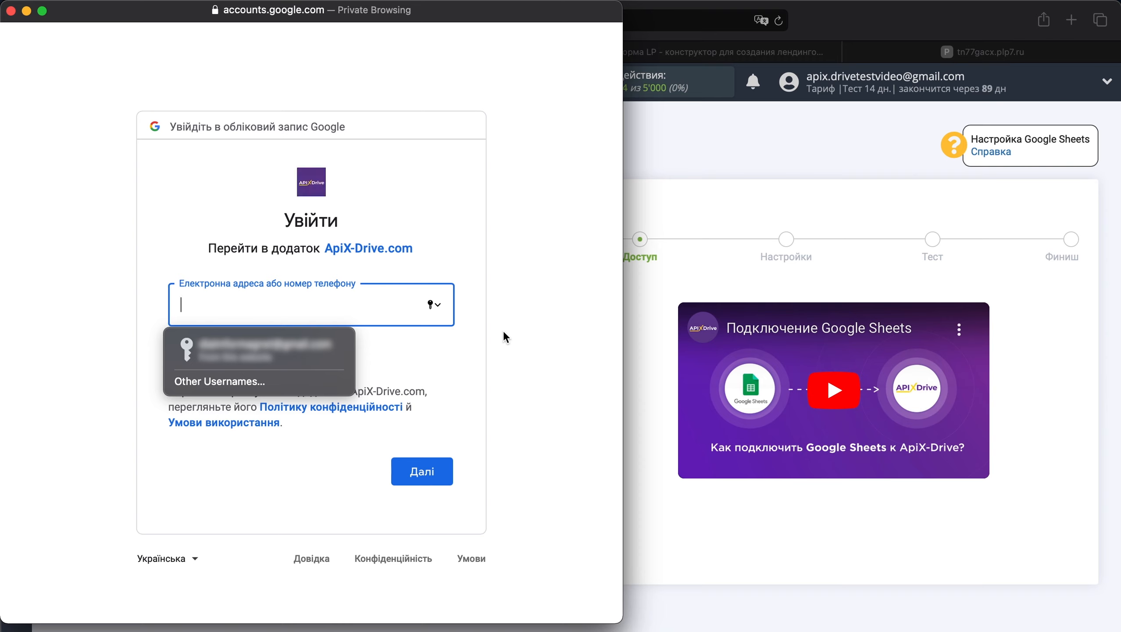
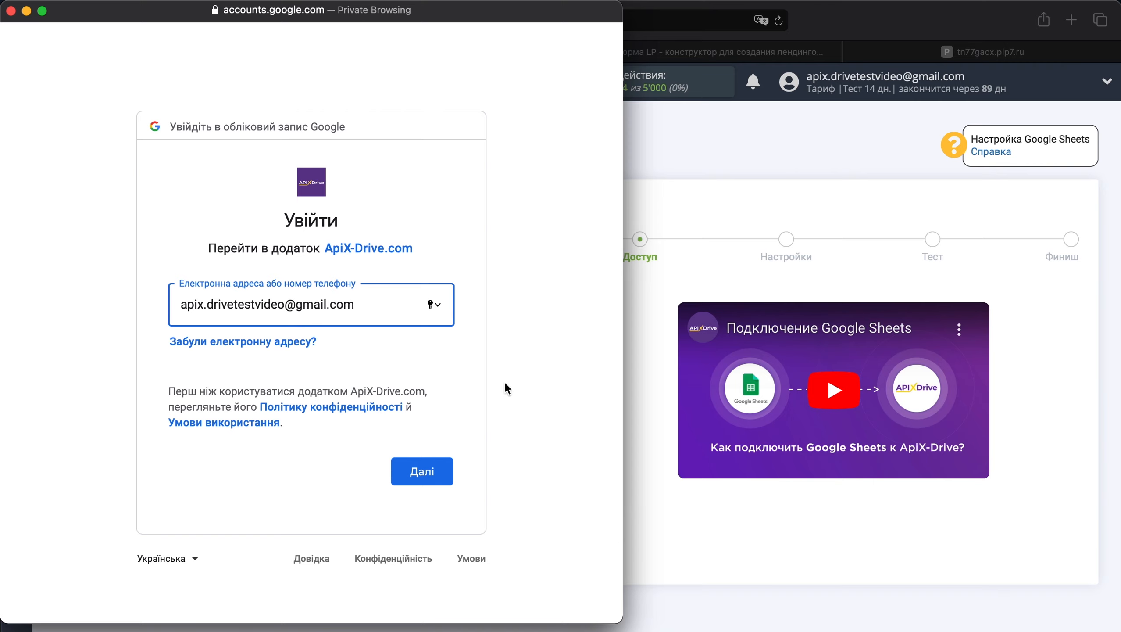
pyautogui.click(435, 473)
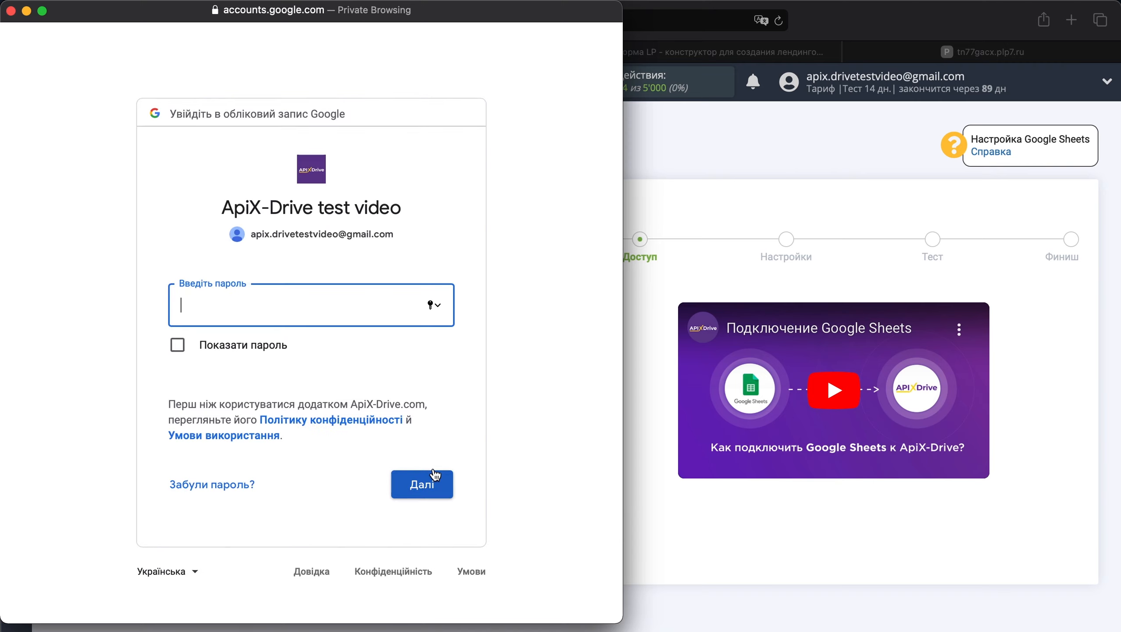
# Step: Enter the Google account password and complete the sign-in
pyautogui.write('•••••••••••••••••••••••')
pyautogui.click(435, 488)
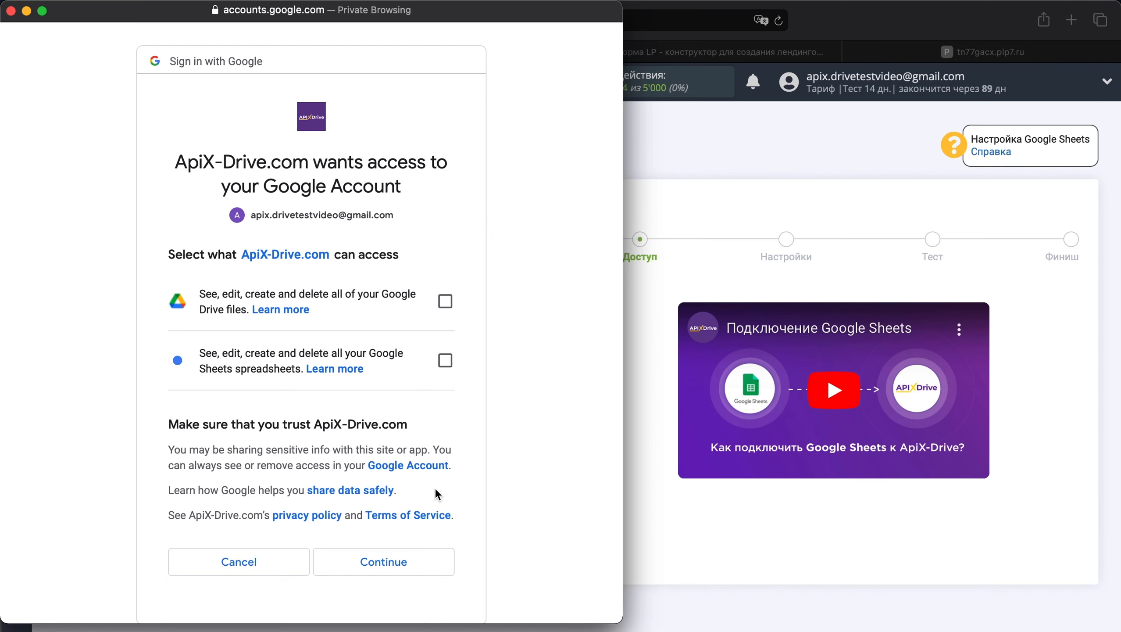
# Step: Grant ApiX-Drive.com access to the account's Google Drive files and Google Sheets spreadsheets and complete the authorization
pyautogui.click(445, 301)
pyautogui.click(445, 361)
pyautogui.click(395, 562)
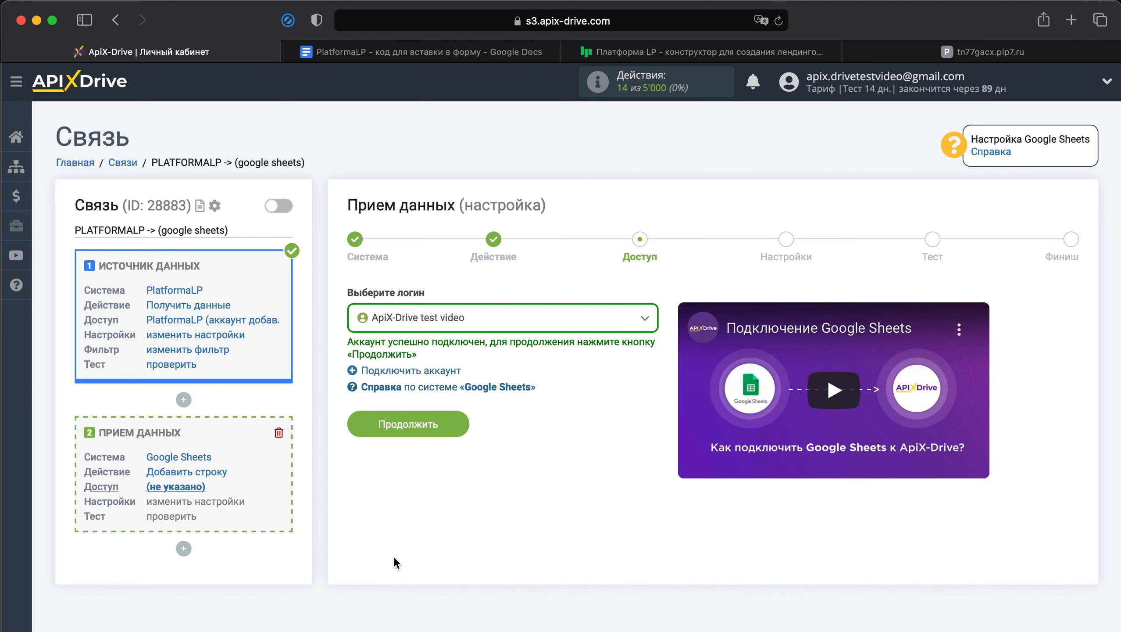
# Step: Choose the connected "ApiX-Drive test video" login for Google Sheets and continue to the settings stage
pyautogui.click(530, 330)
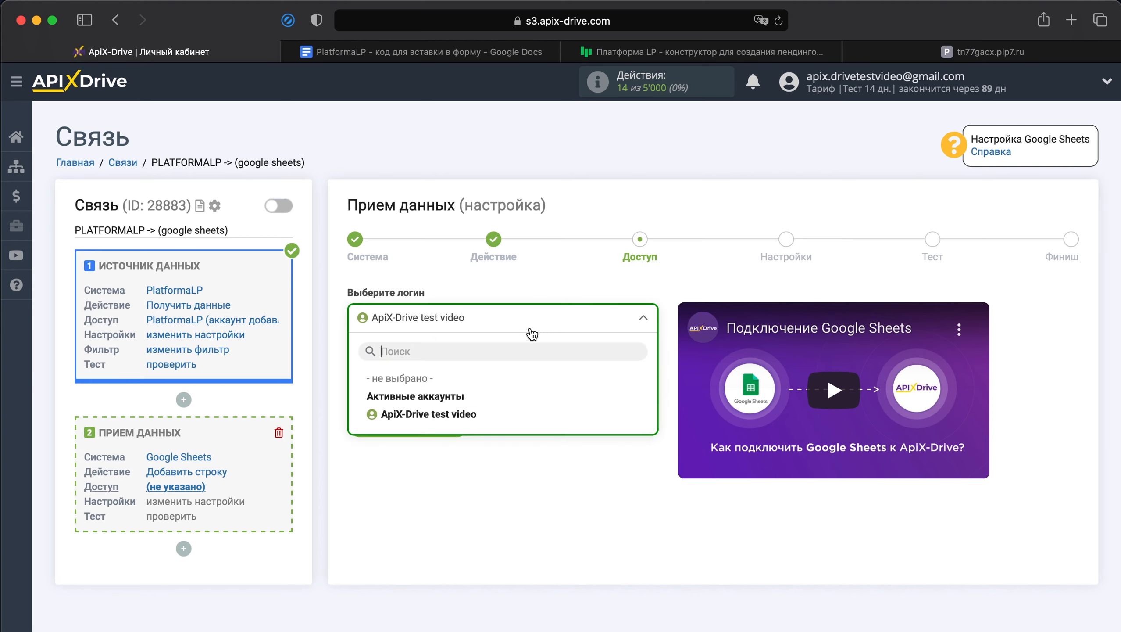
pyautogui.click(474, 418)
pyautogui.click(440, 424)
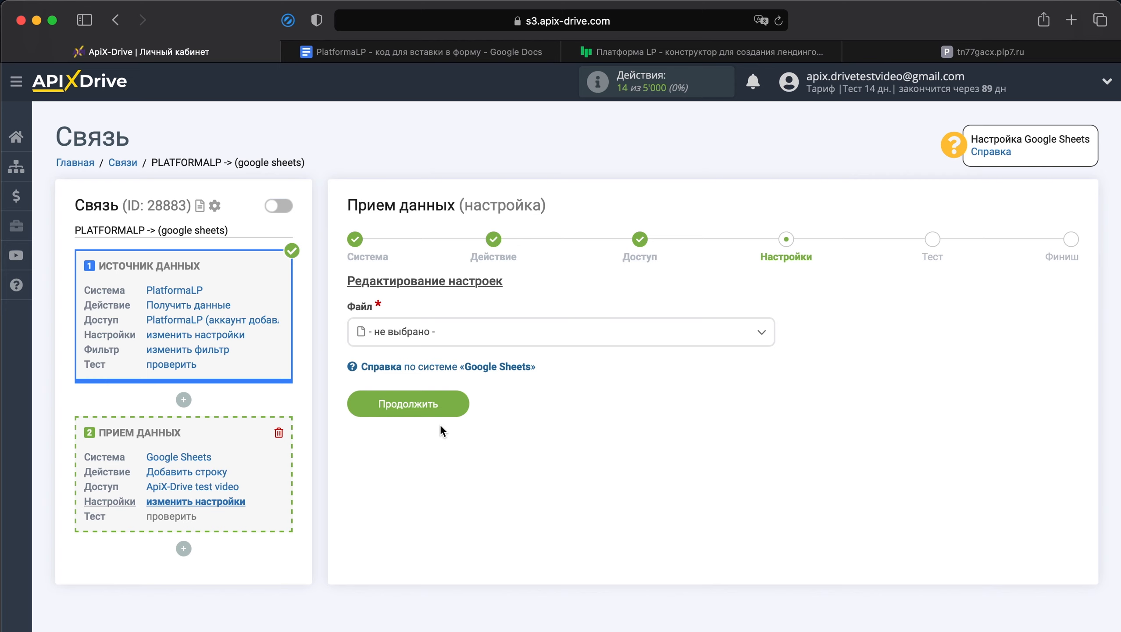
# Step: Select the file "Заявки из PlatformaLP" and its sheet "Февраль" as the destination for new rows
pyautogui.click(501, 332)
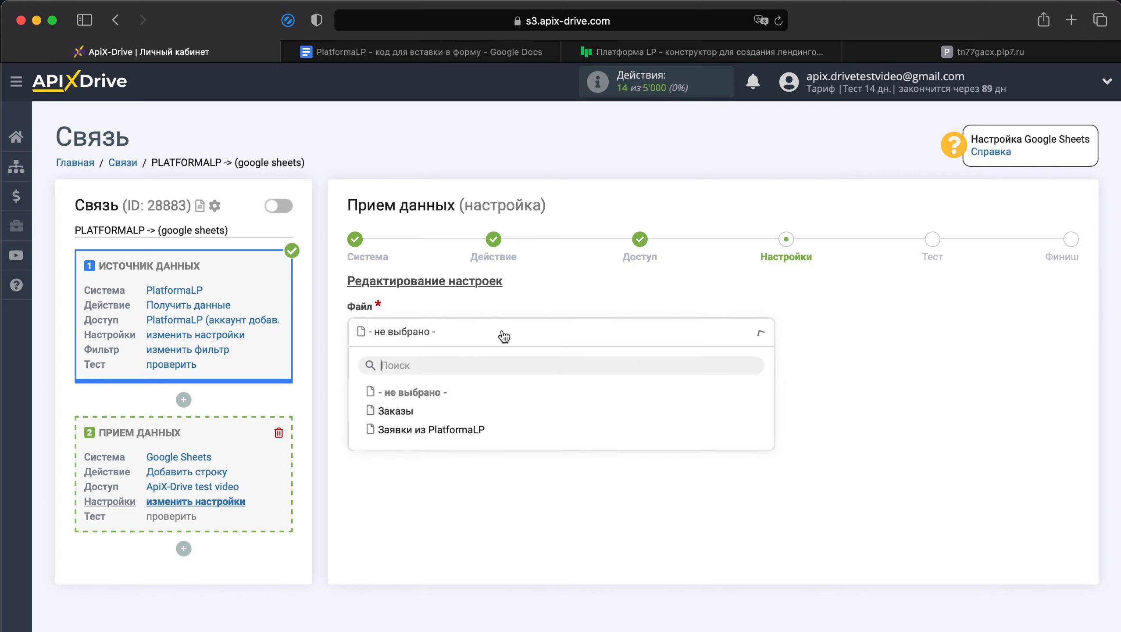
pyautogui.click(463, 435)
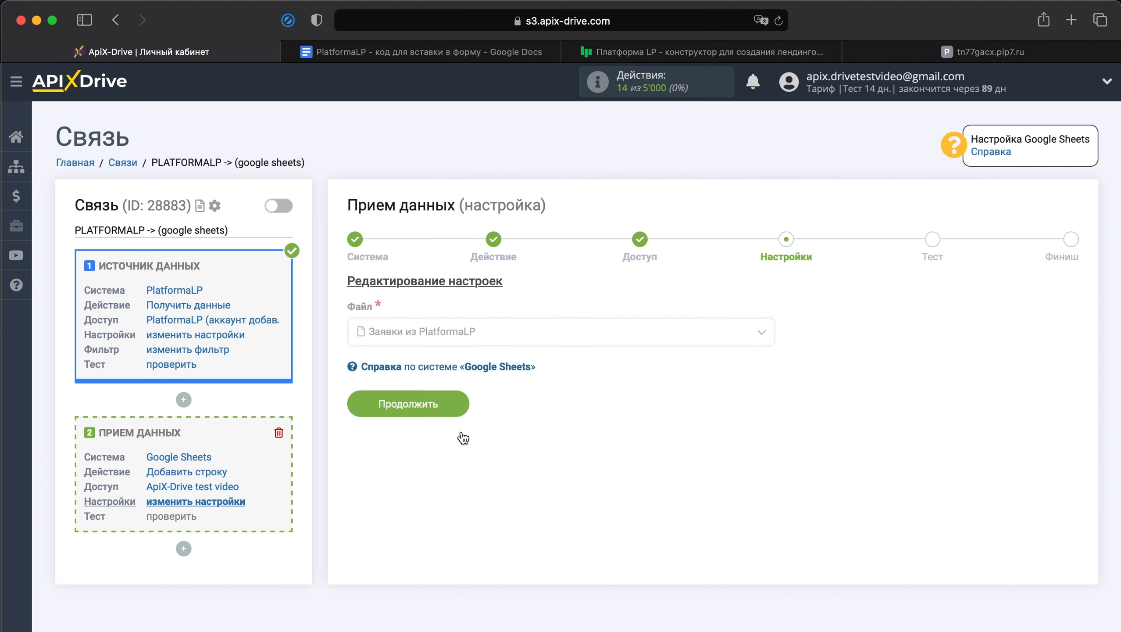
pyautogui.click(478, 412)
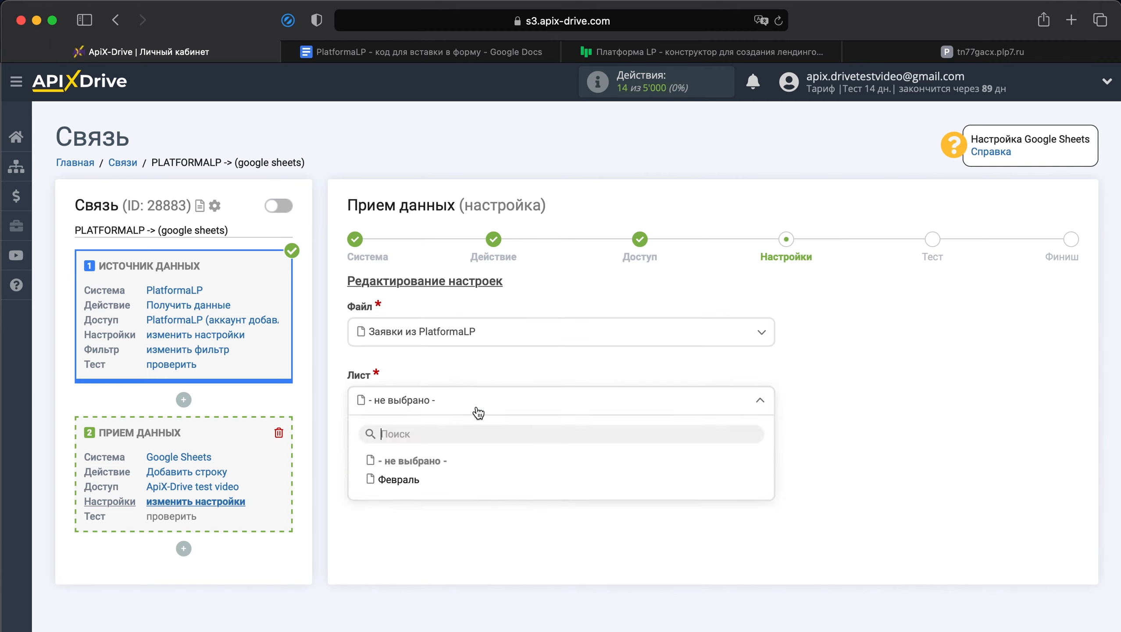
pyautogui.click(412, 485)
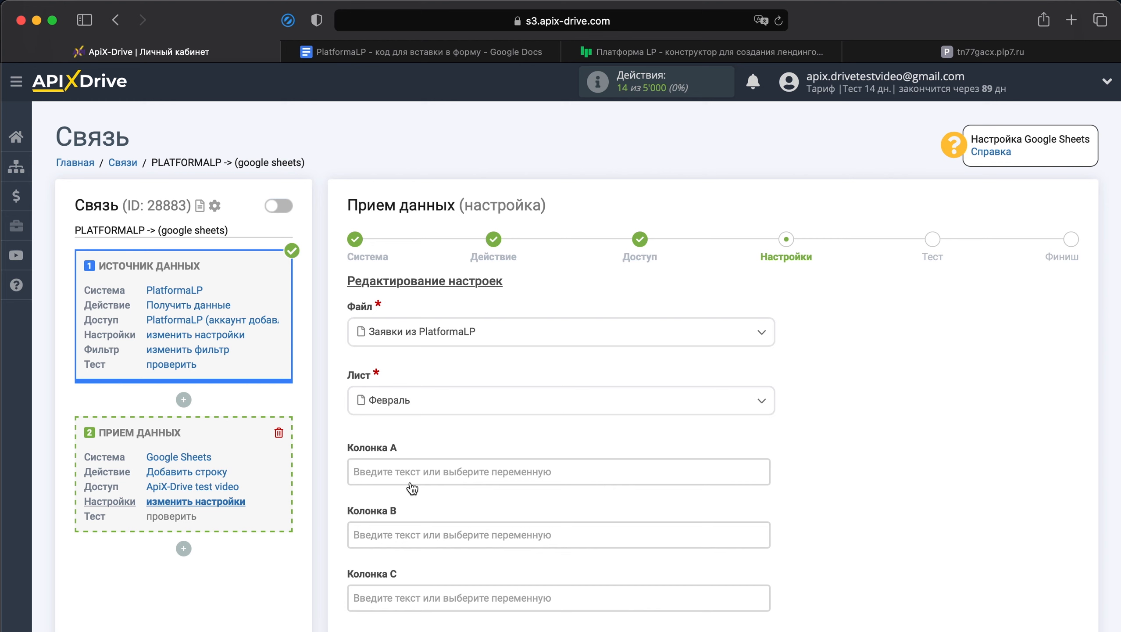
# Step: Map the PlatformaLP variables name, phone and email to Колонка A, Колонка B and Колонка C
pyautogui.scroll(-8, 411, 488)
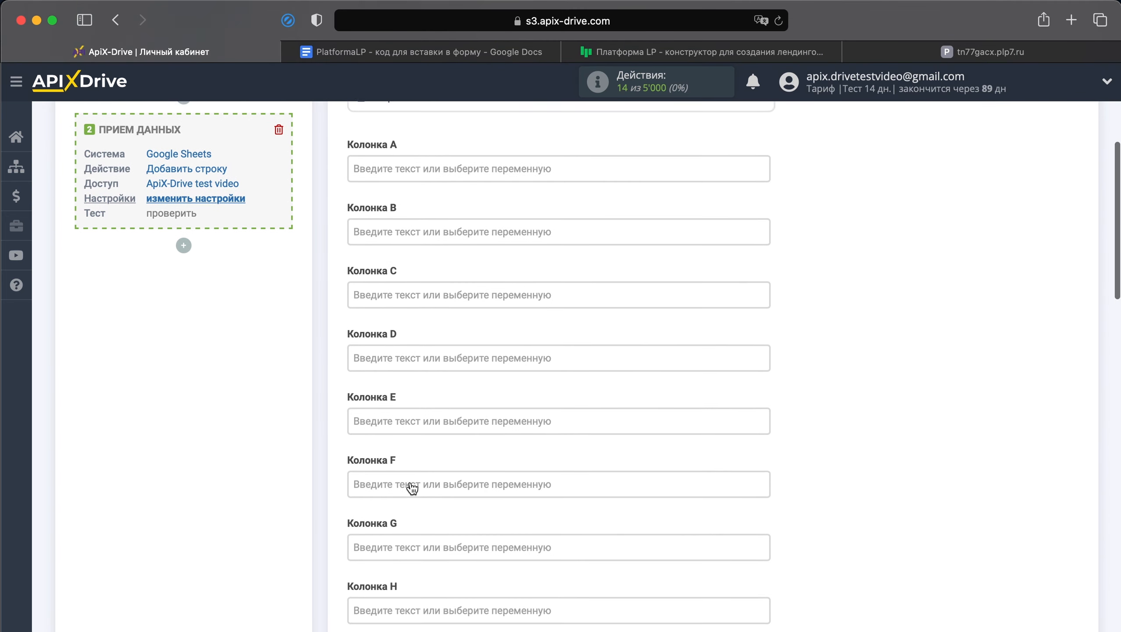
pyautogui.click(496, 153)
pyautogui.scroll(1, 498, 159)
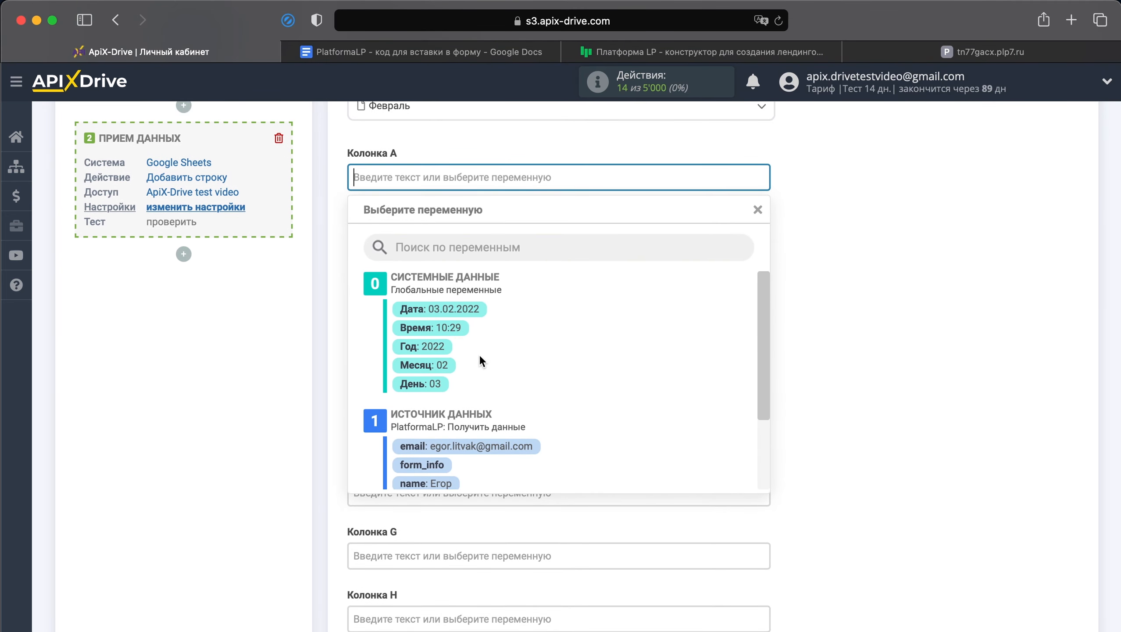
pyautogui.click(448, 483)
pyautogui.click(521, 244)
pyautogui.scroll(-3, 517, 308)
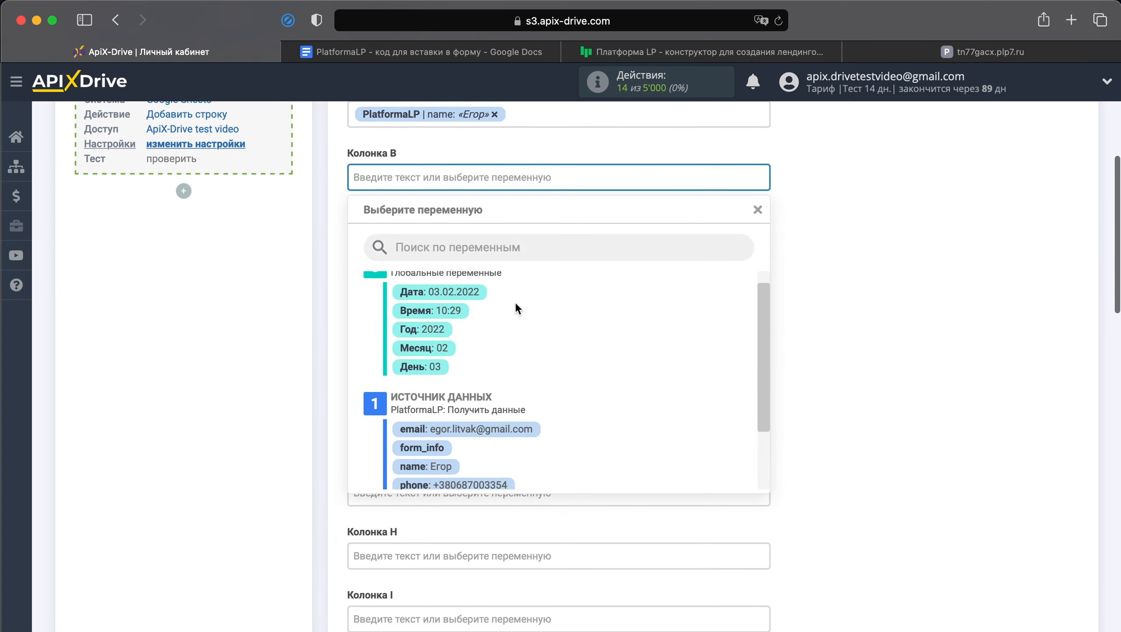
pyautogui.click(502, 401)
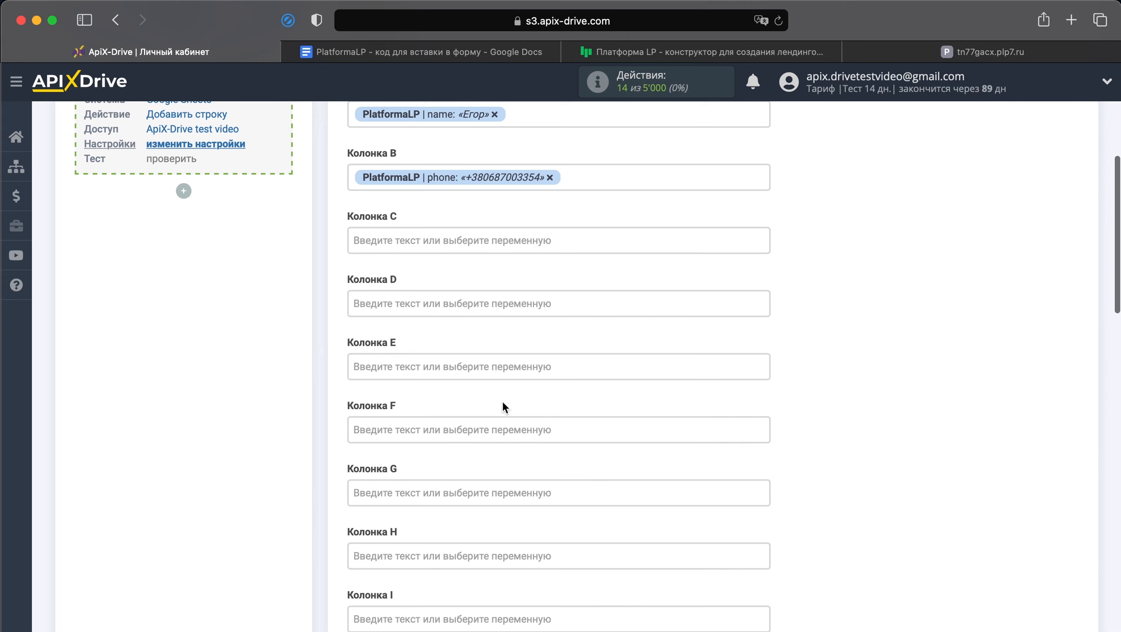
pyautogui.click(534, 241)
pyautogui.scroll(-3, 530, 310)
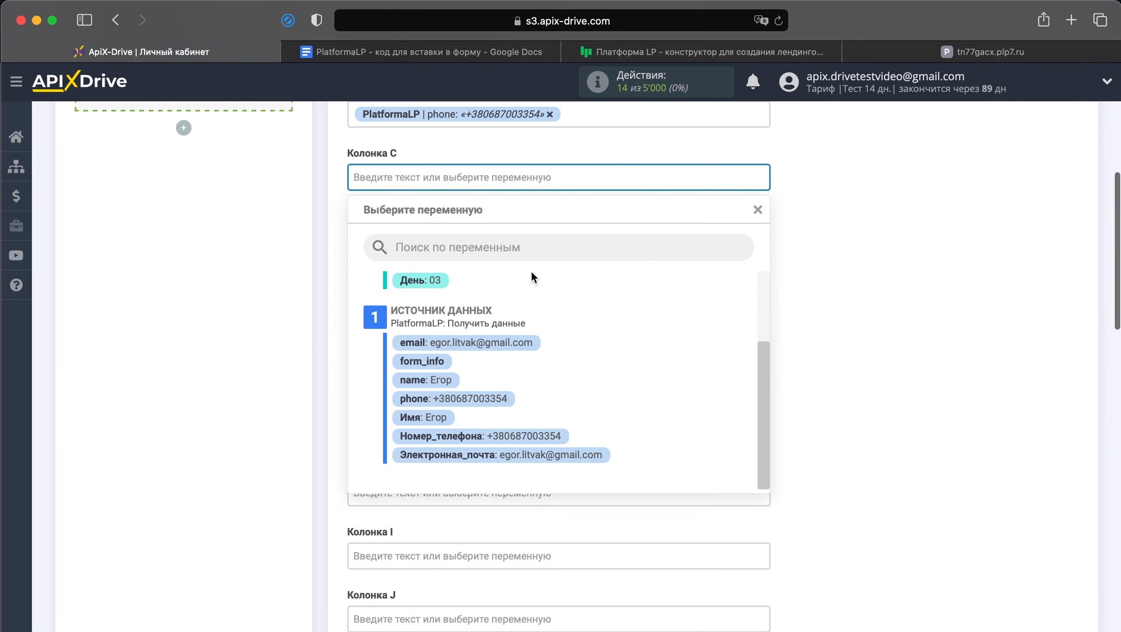
pyautogui.click(526, 345)
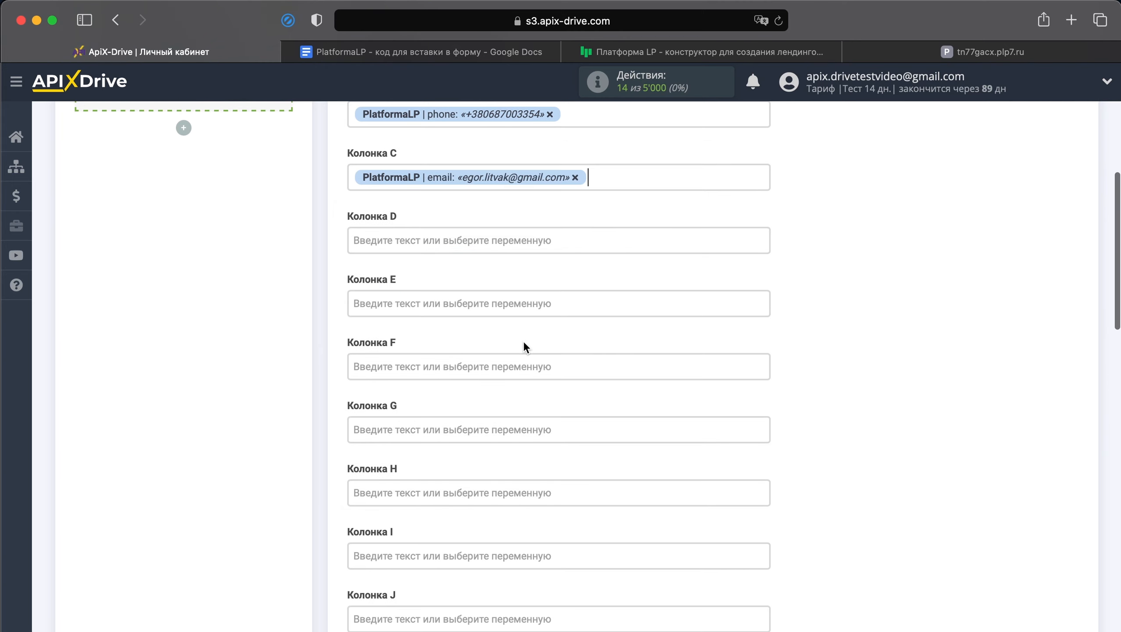
# Step: Map the system variables Дата and Время to Колонка D and Колонка E
pyautogui.click(551, 244)
pyautogui.click(471, 304)
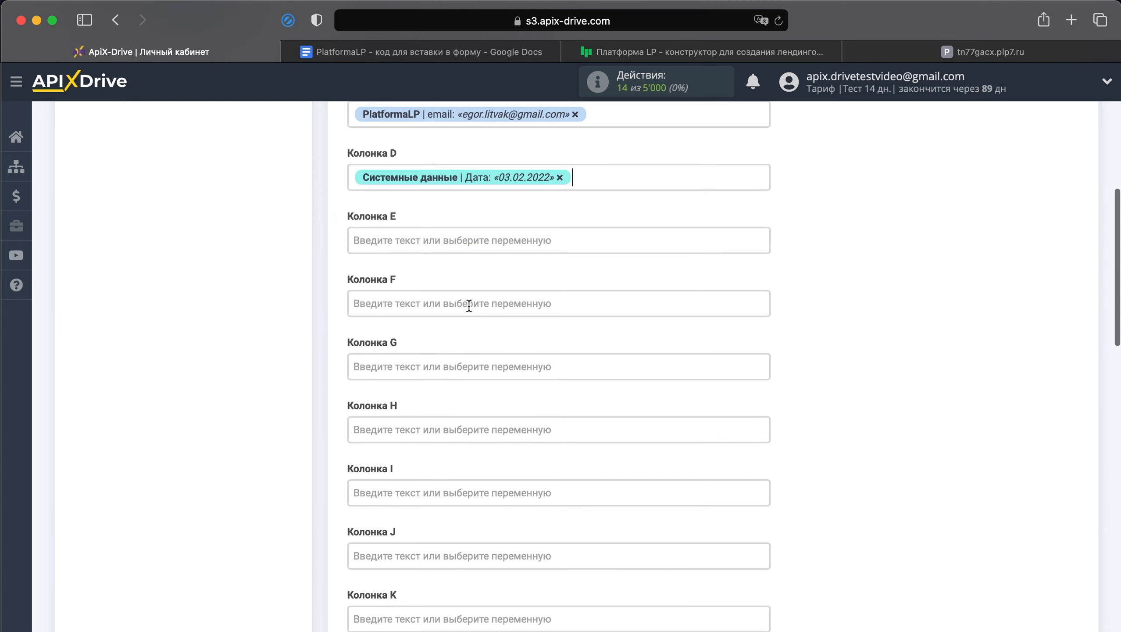
pyautogui.click(498, 244)
pyautogui.click(463, 323)
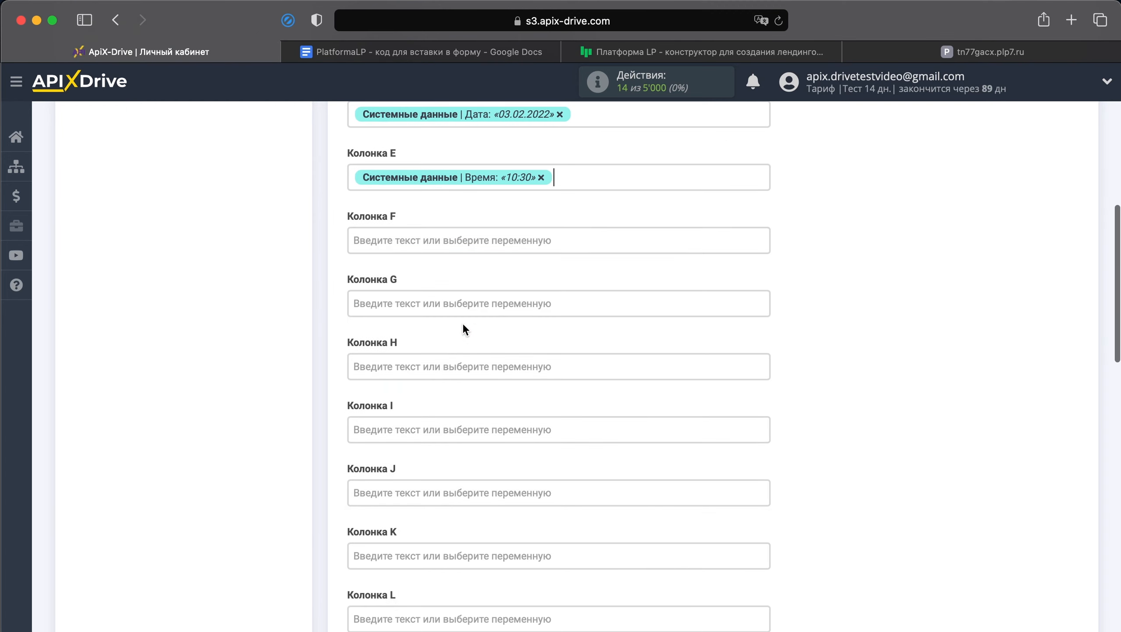
# Step: Fill Колонка F with the text "Новая заявка из PlatformaLP" and continue to the test stage
pyautogui.click(496, 242)
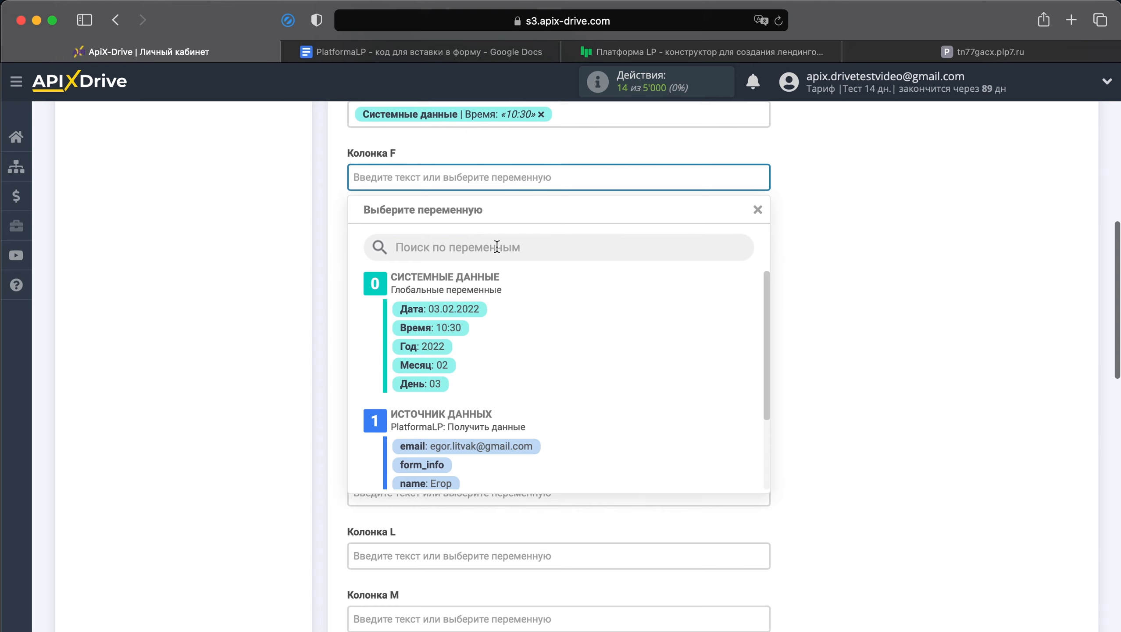
pyautogui.write('Нова')
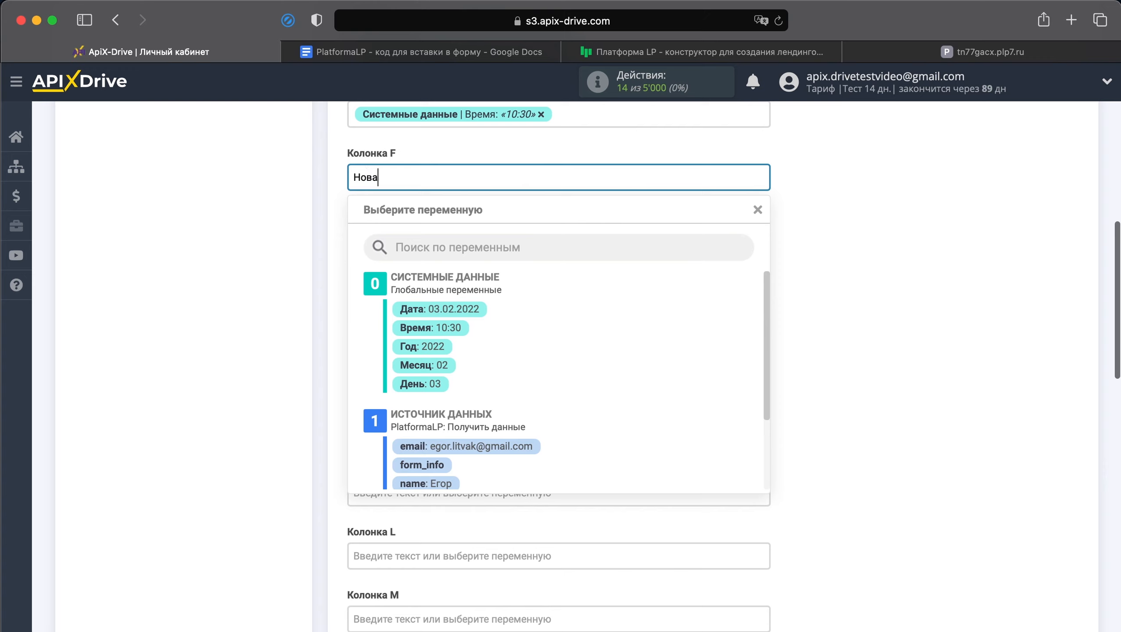
pyautogui.write('я заявка из PlatformaLP')
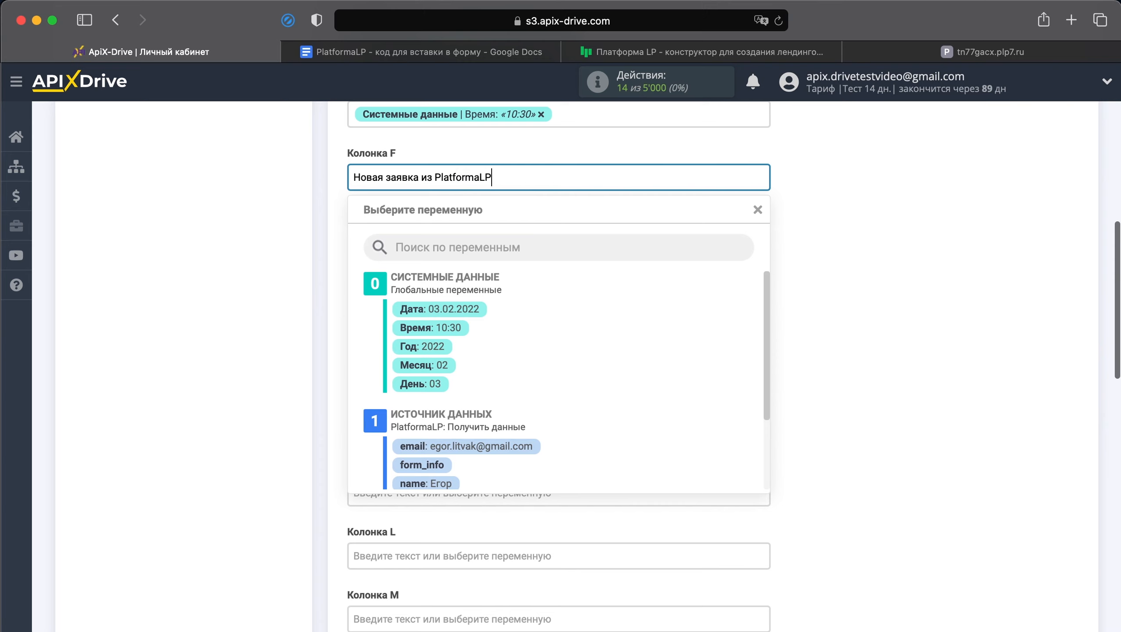
pyautogui.click(783, 229)
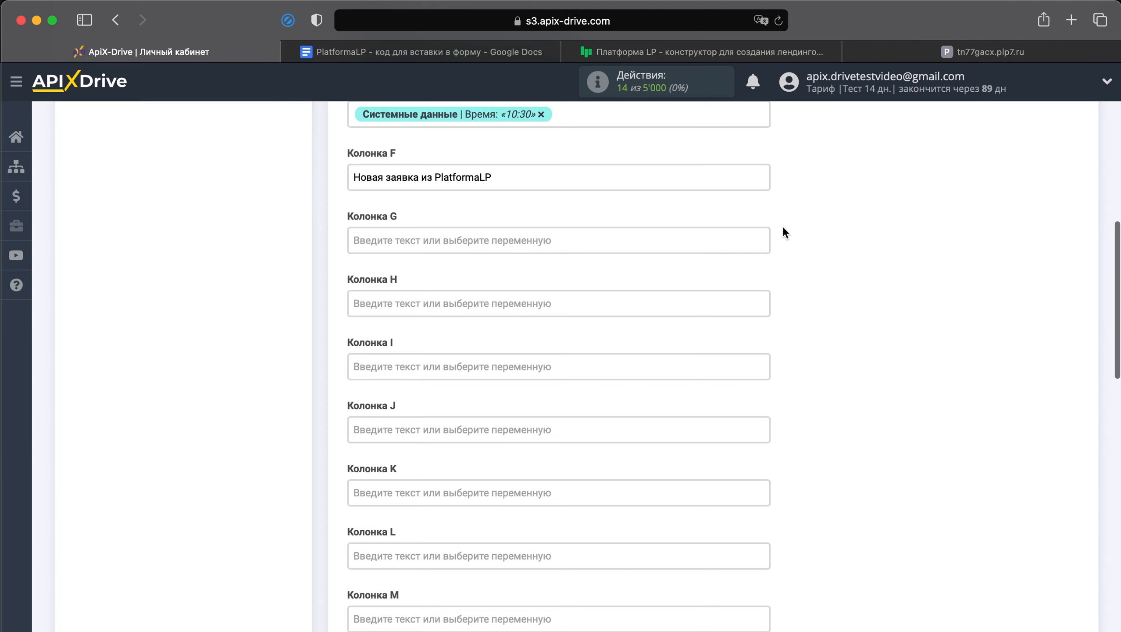
pyautogui.scroll(-15, 784, 229)
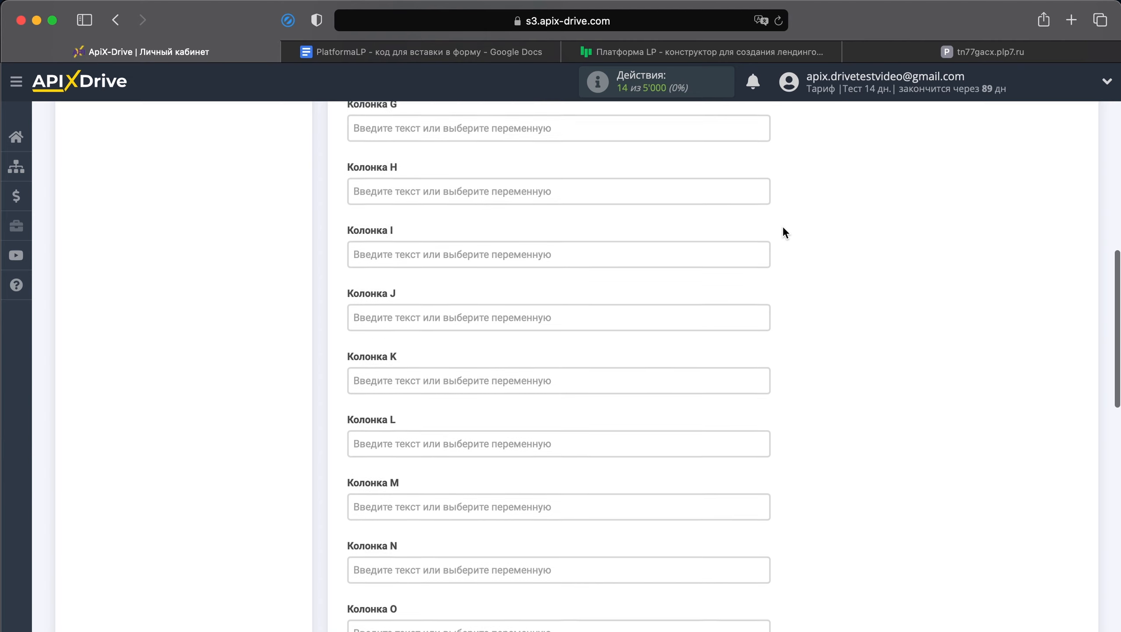
pyautogui.scroll(-8, 783, 232)
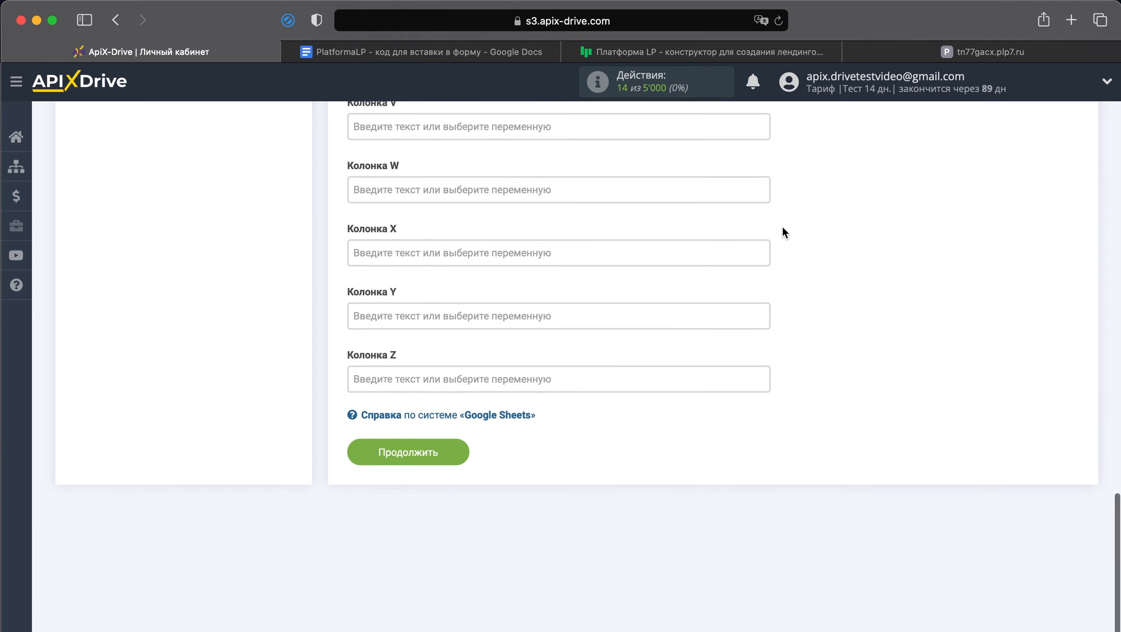
pyautogui.click(414, 436)
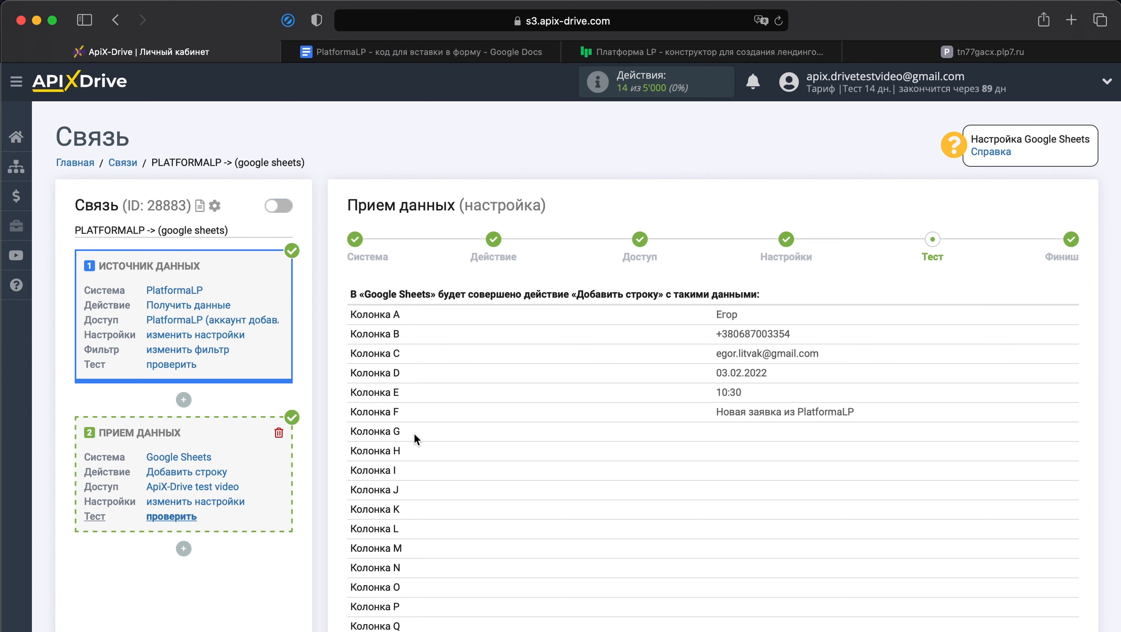
# Step: Send the test data to Google Sheets and check the added row in the "Заявки из PlatformaLP" spreadsheet
pyautogui.scroll(-8, 413, 432)
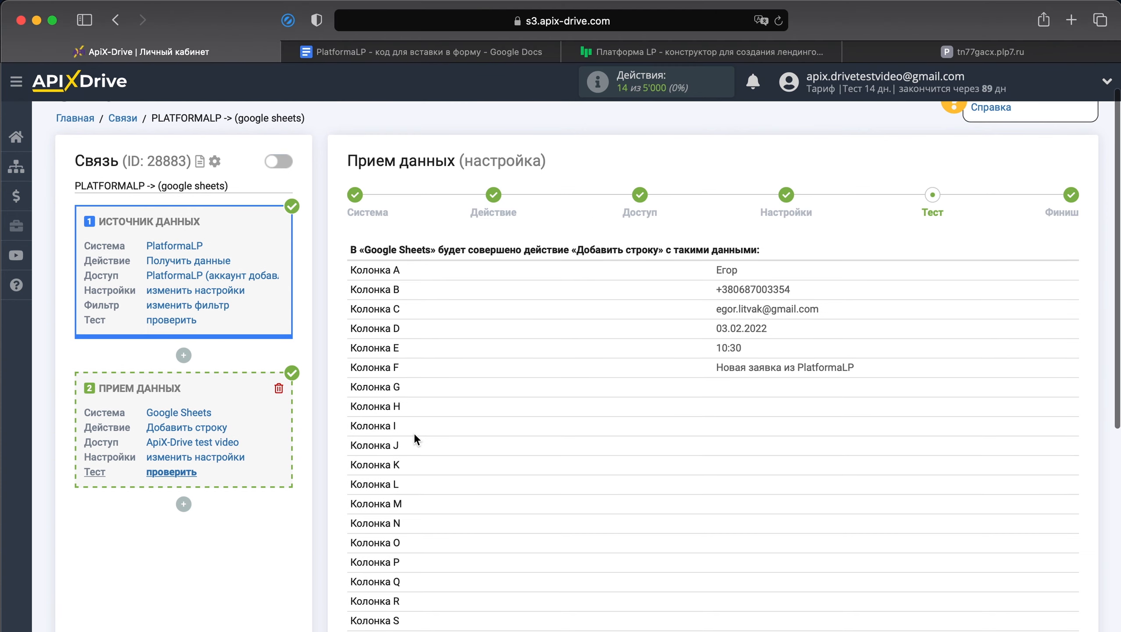
pyautogui.click(536, 493)
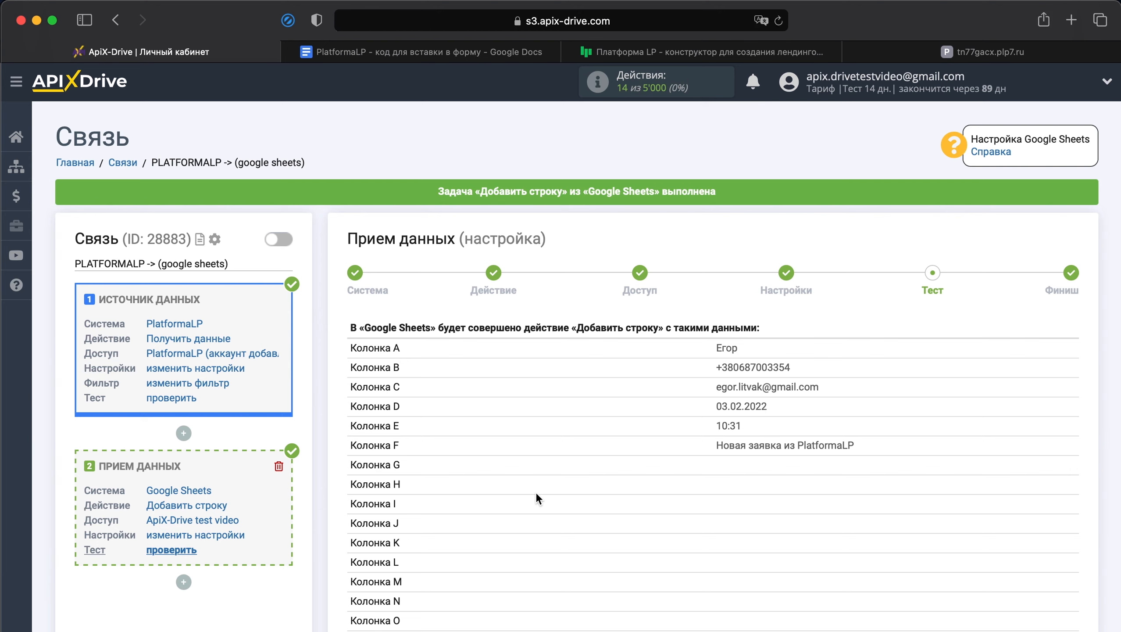
pyautogui.press('super+Tab')
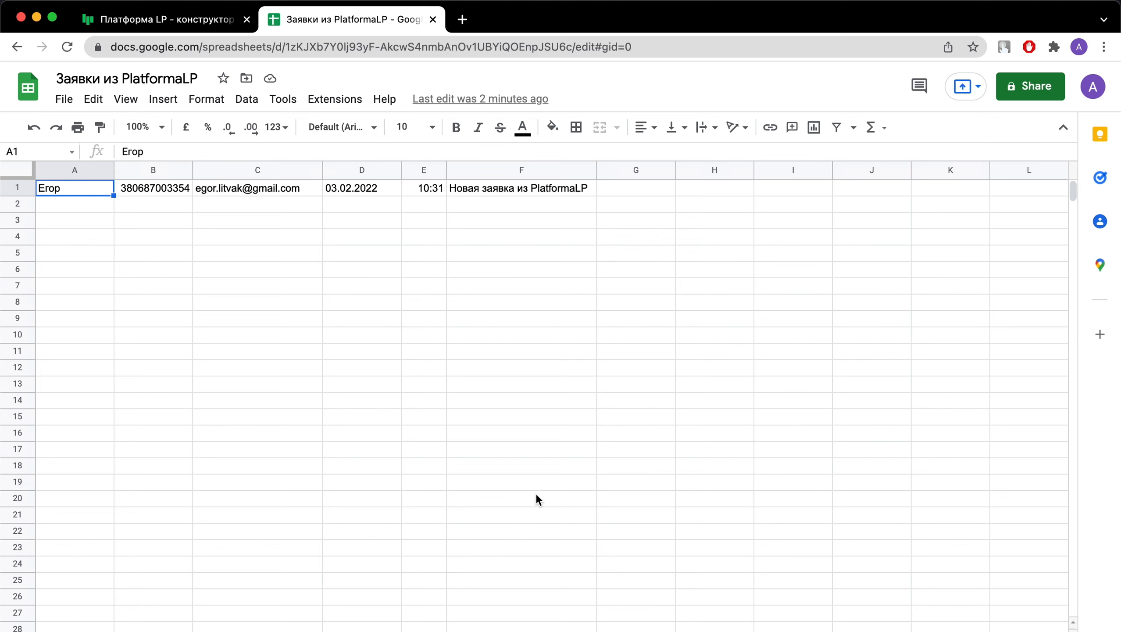
# Step: Return to ApiX-Drive, finish the "Прием данных" setup and enable automatic updating for the connection
pyautogui.press('super+Tab')
pyautogui.scroll(-10, 535, 491)
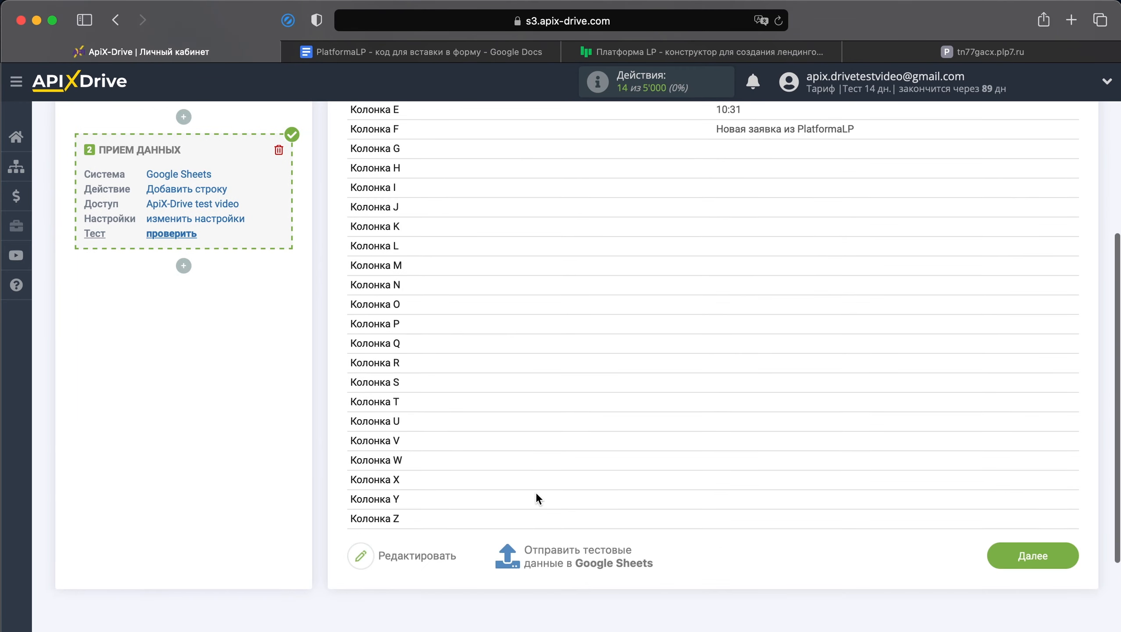
pyautogui.click(1013, 489)
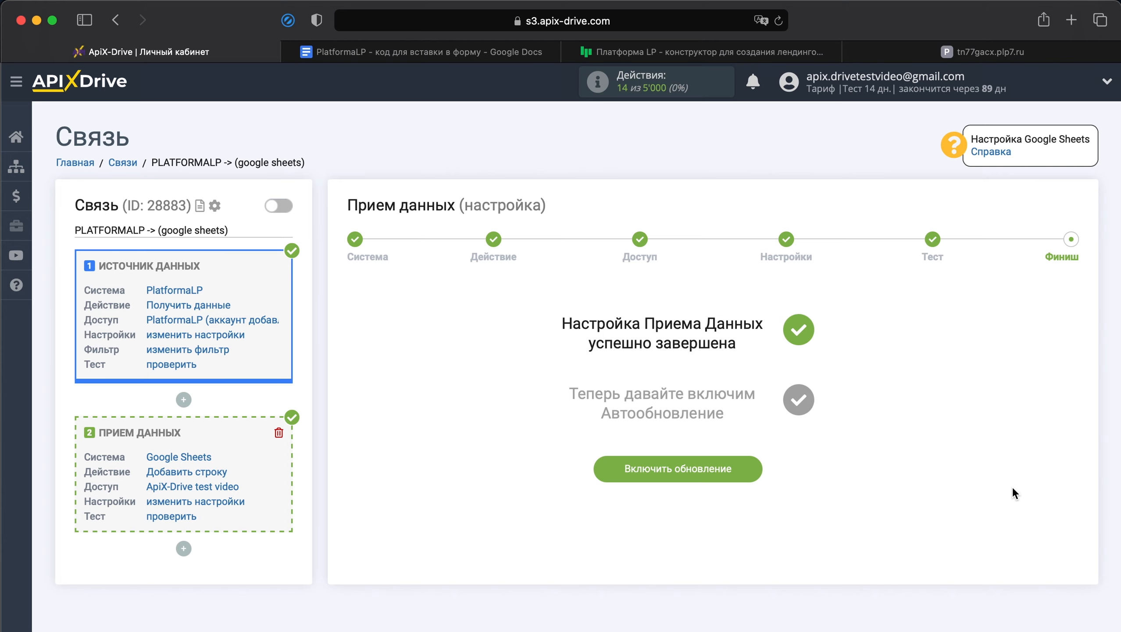
pyautogui.click(742, 470)
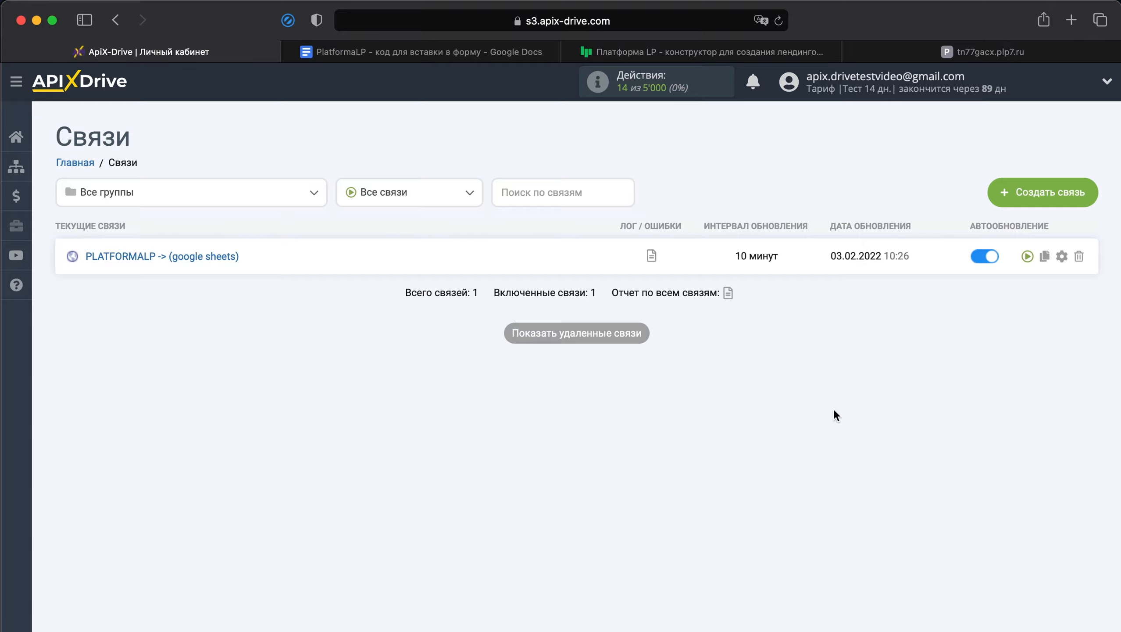
# Step: Set the update interval of the PLATFORMALP -> (google sheets) connection to 5 минут and save it
pyautogui.click(1061, 258)
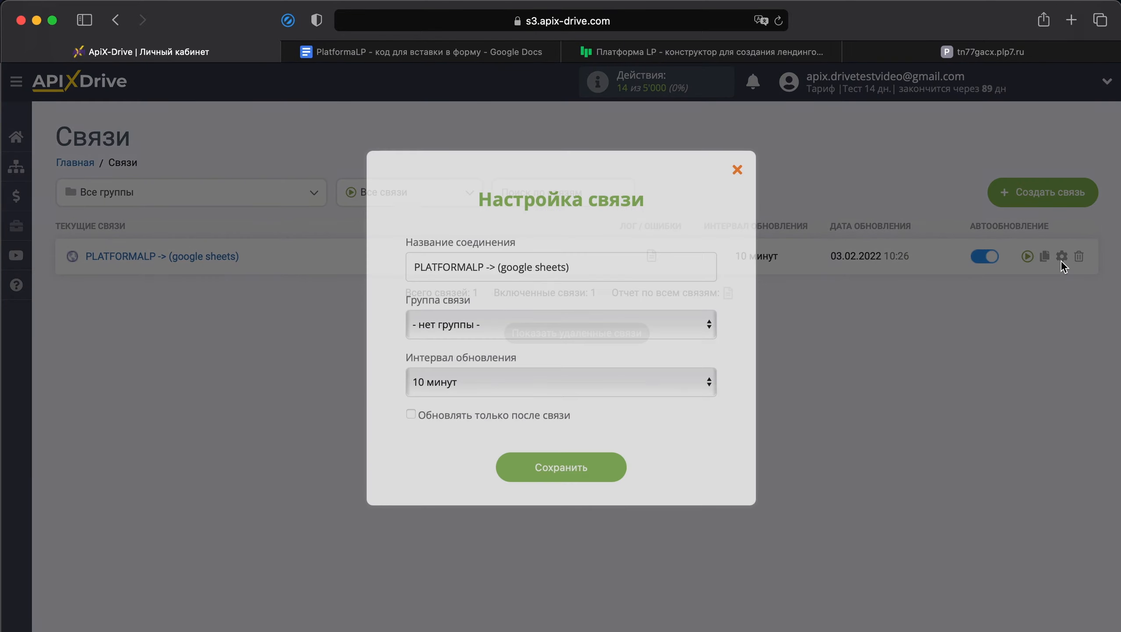
pyautogui.click(699, 383)
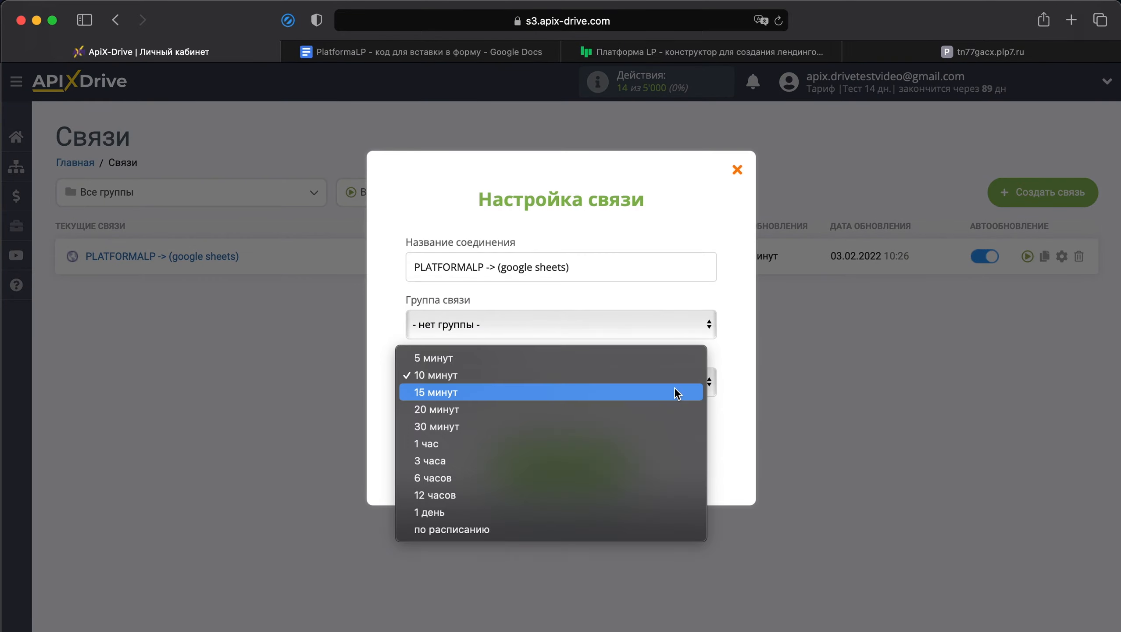
pyautogui.click(689, 357)
pyautogui.click(593, 473)
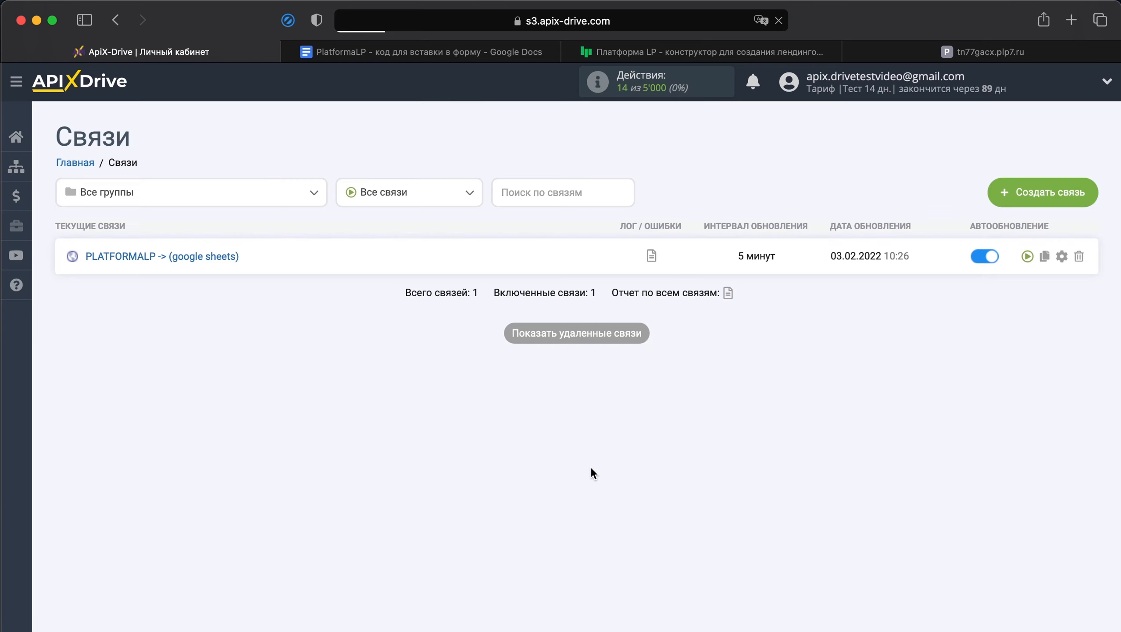